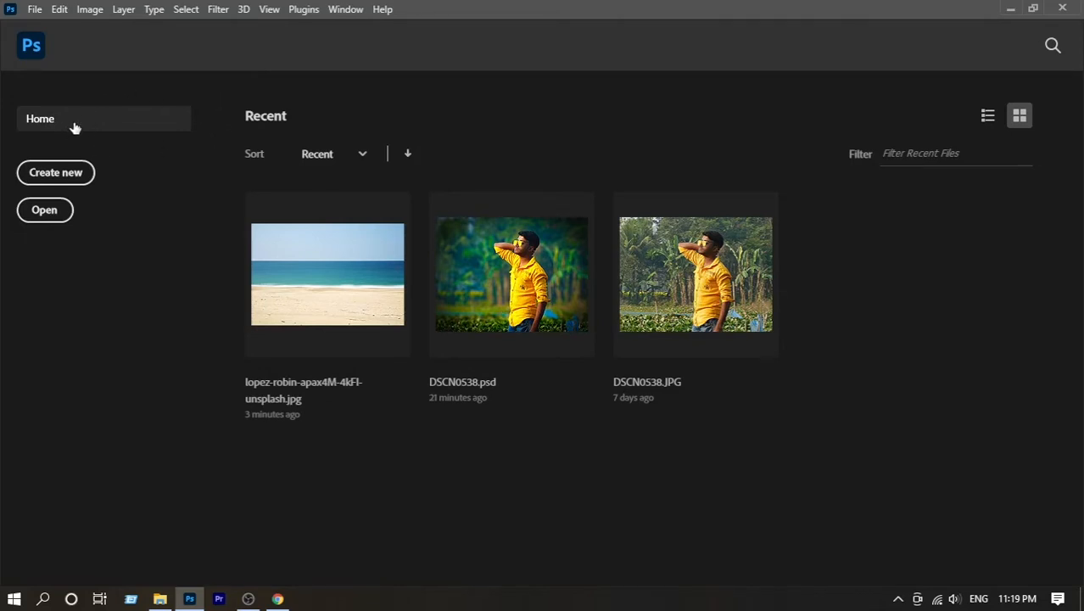
Step: Toggle the Auto show the Home Screen option in the general preferences and apply the change
click(60, 12)
mouse_move(195, 584)
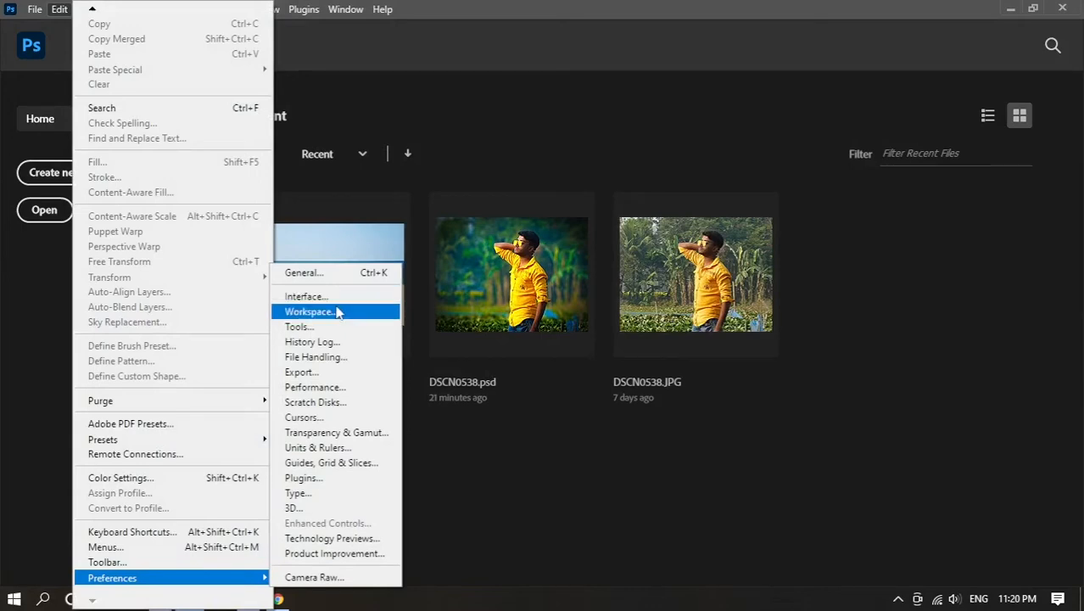
click(337, 275)
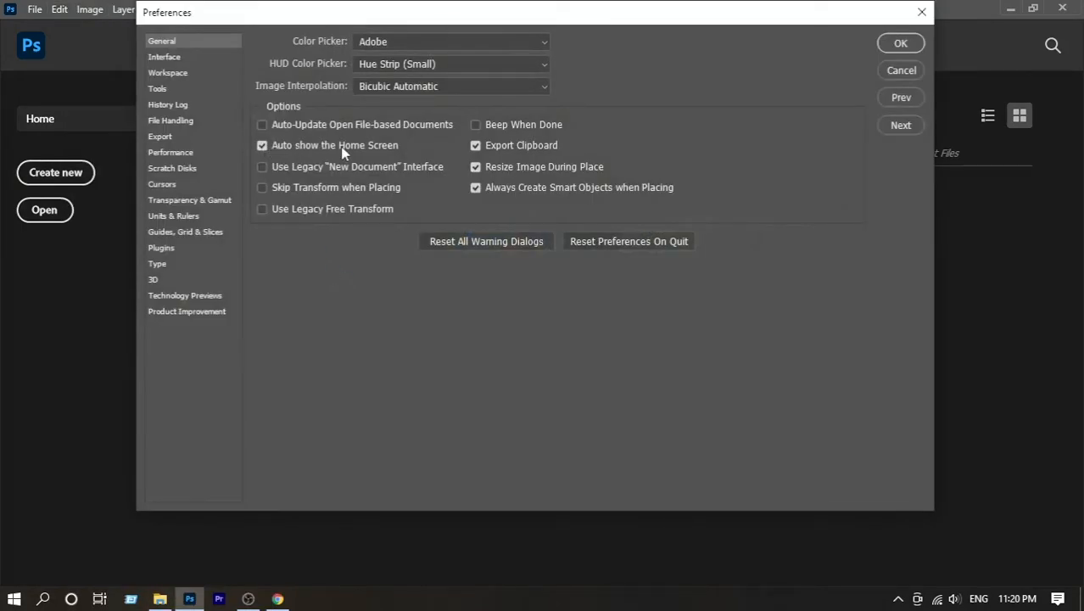
click(262, 147)
click(900, 44)
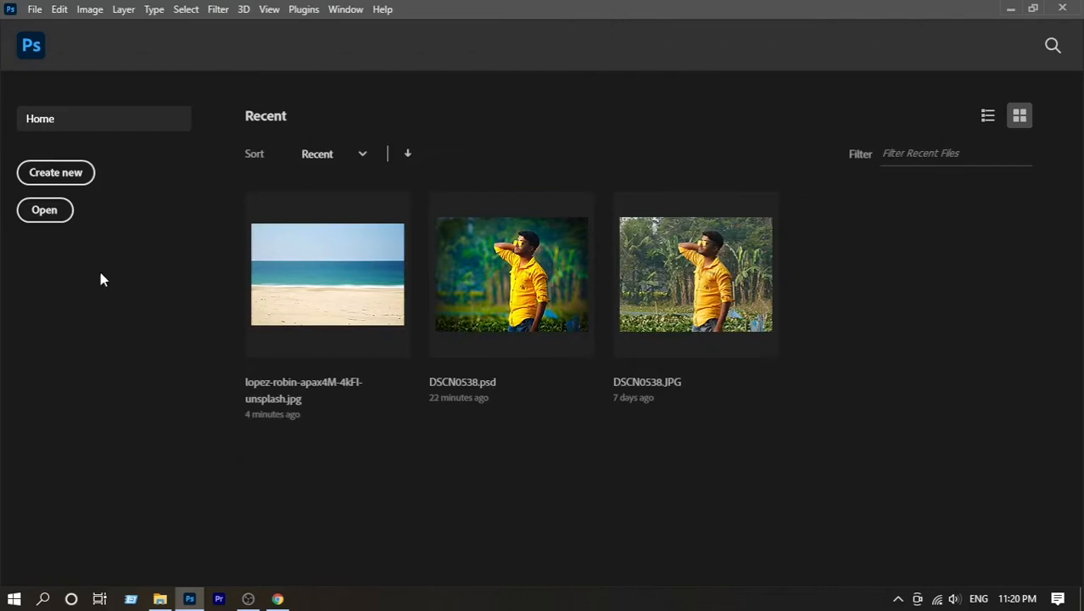
click(45, 211)
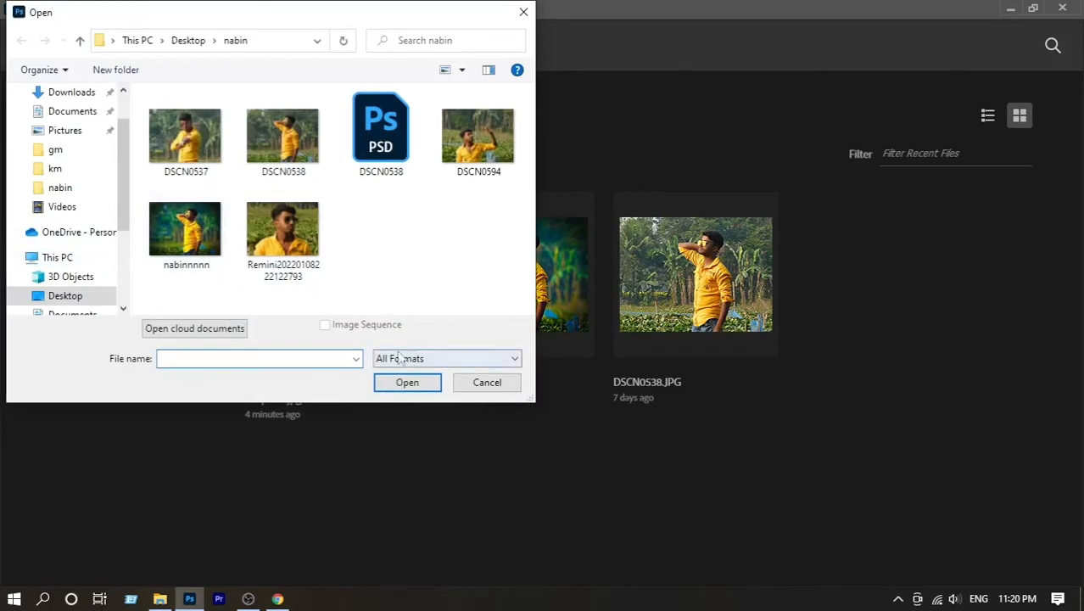
click(524, 12)
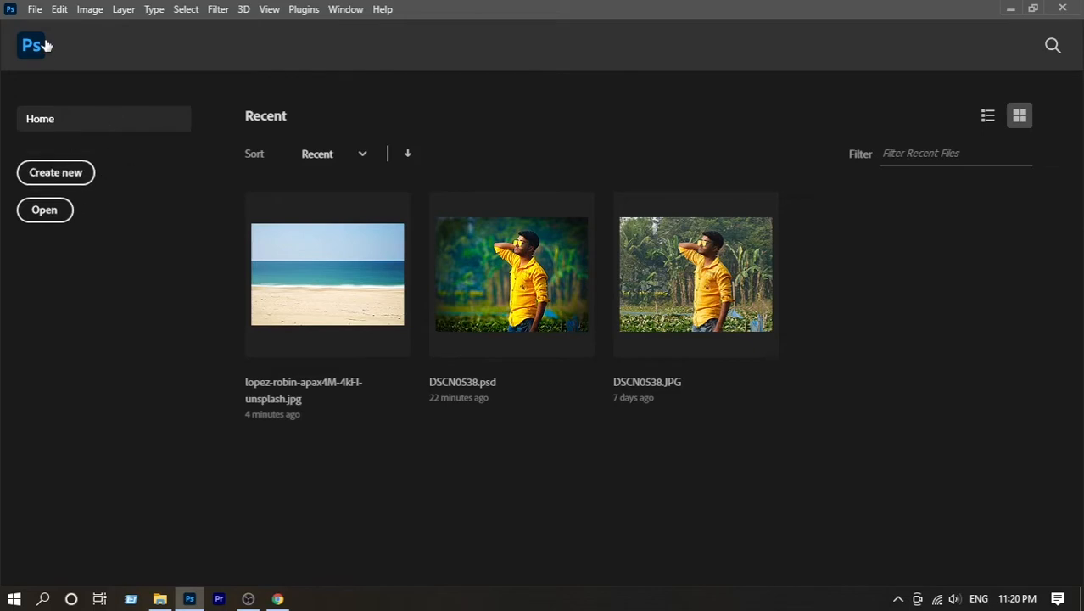
click(44, 9)
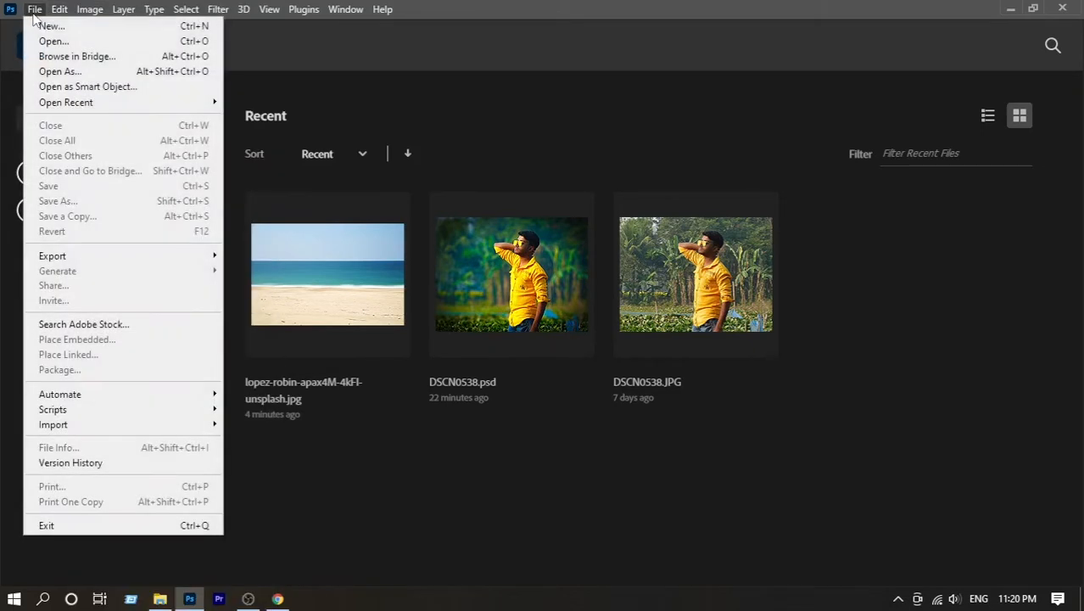
click(501, 106)
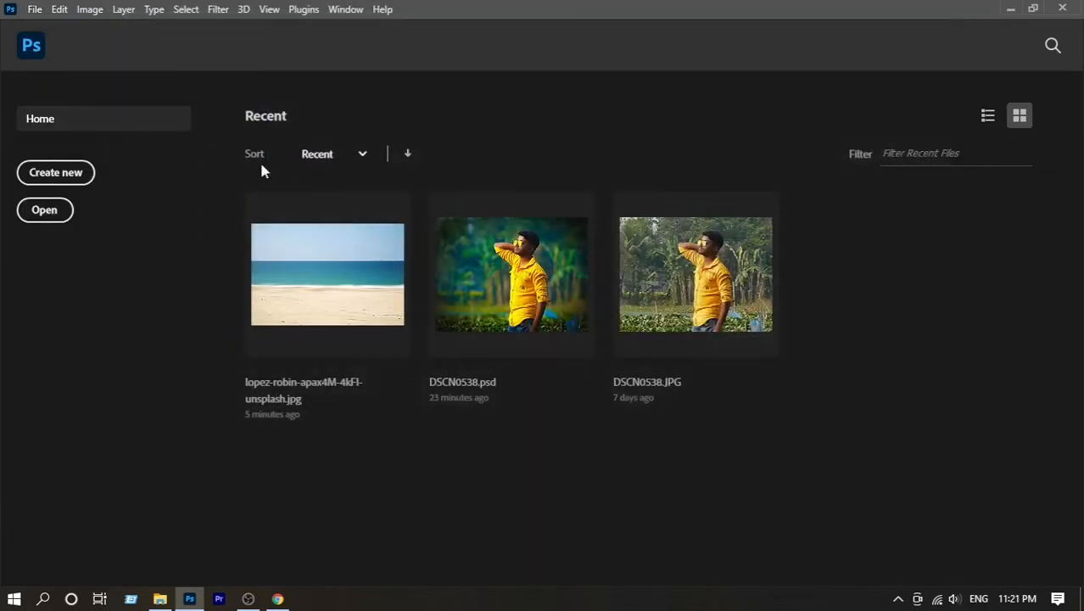
Step: Start a new document and look through the Saved, Recent, Photo and Print preset categories
click(67, 173)
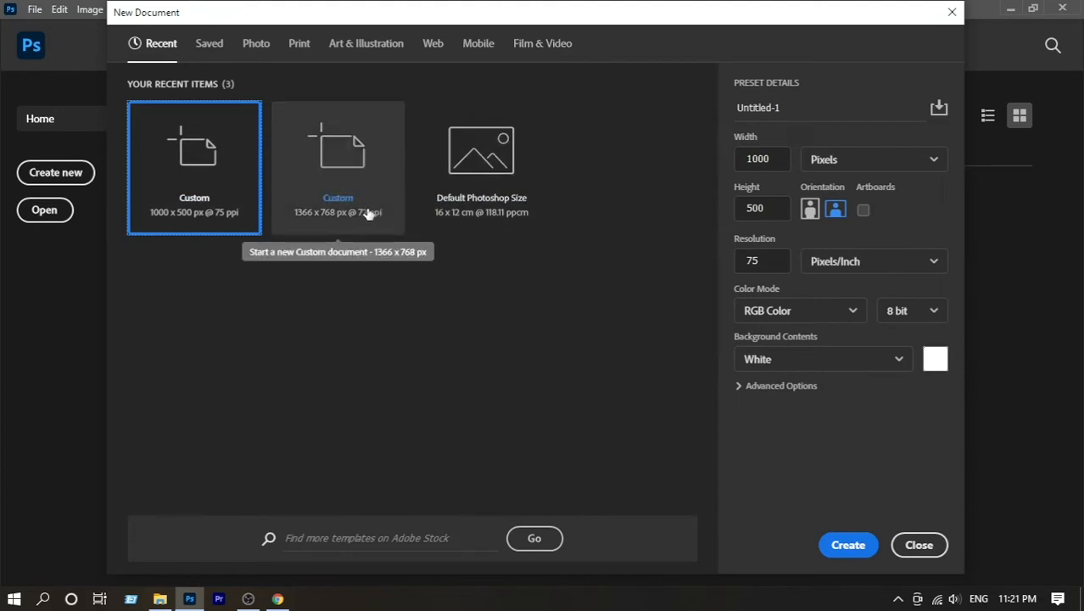
click(210, 44)
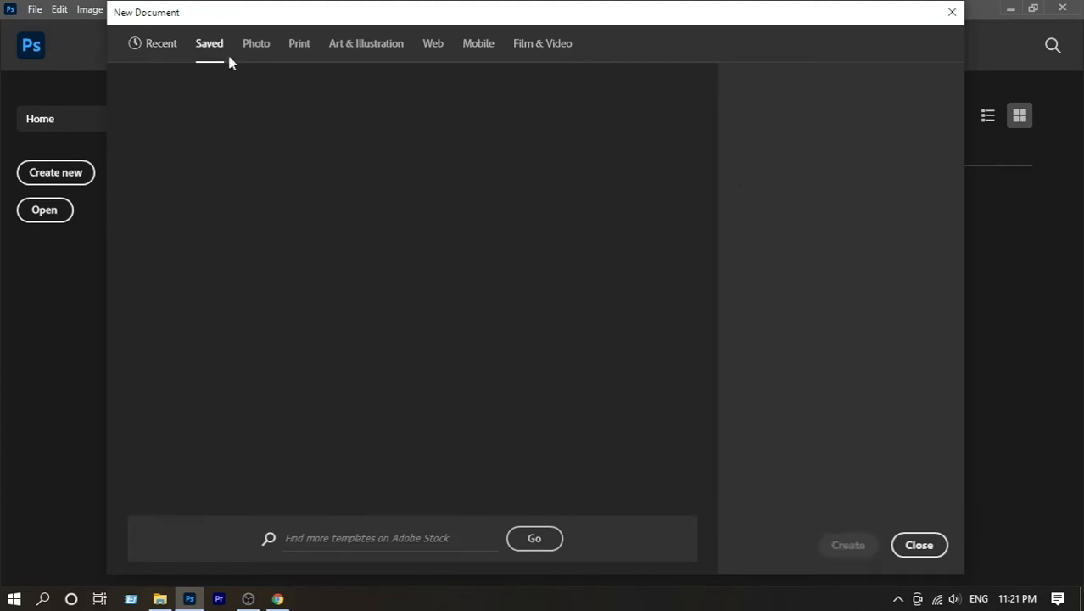
click(155, 43)
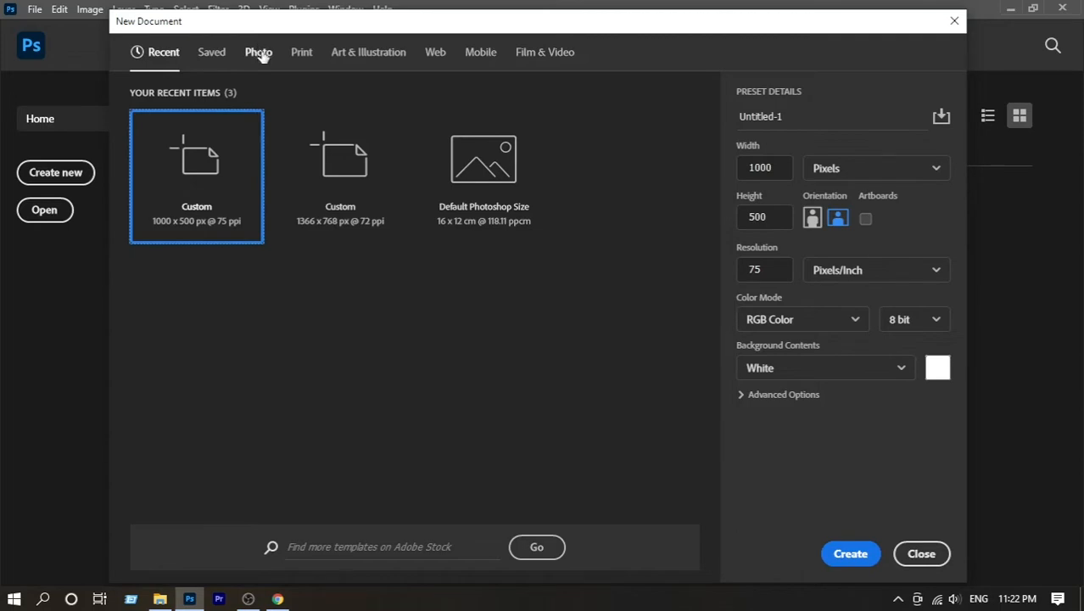
click(260, 53)
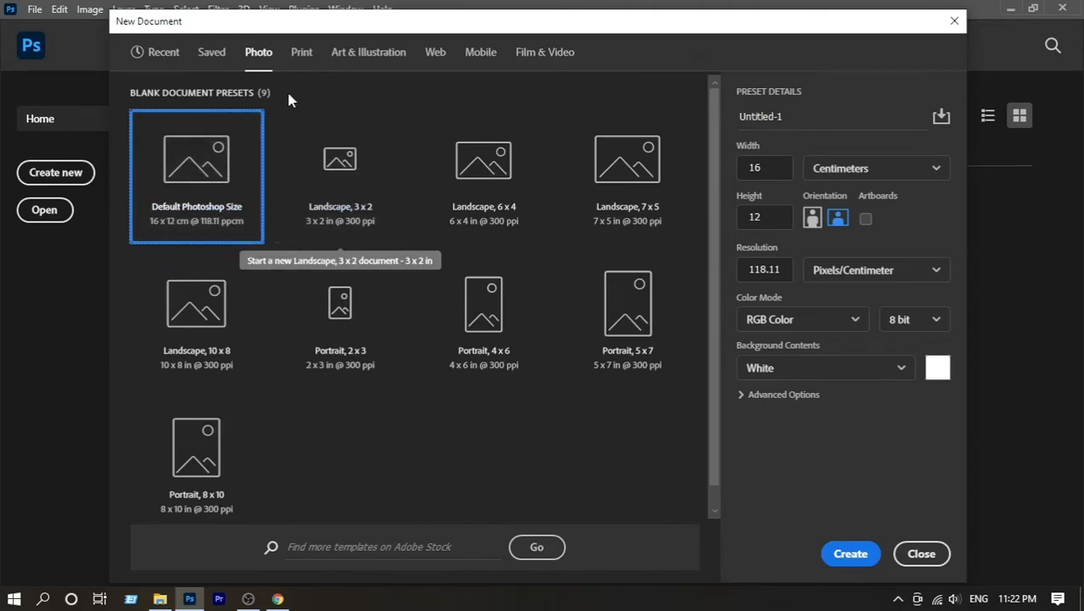
click(305, 61)
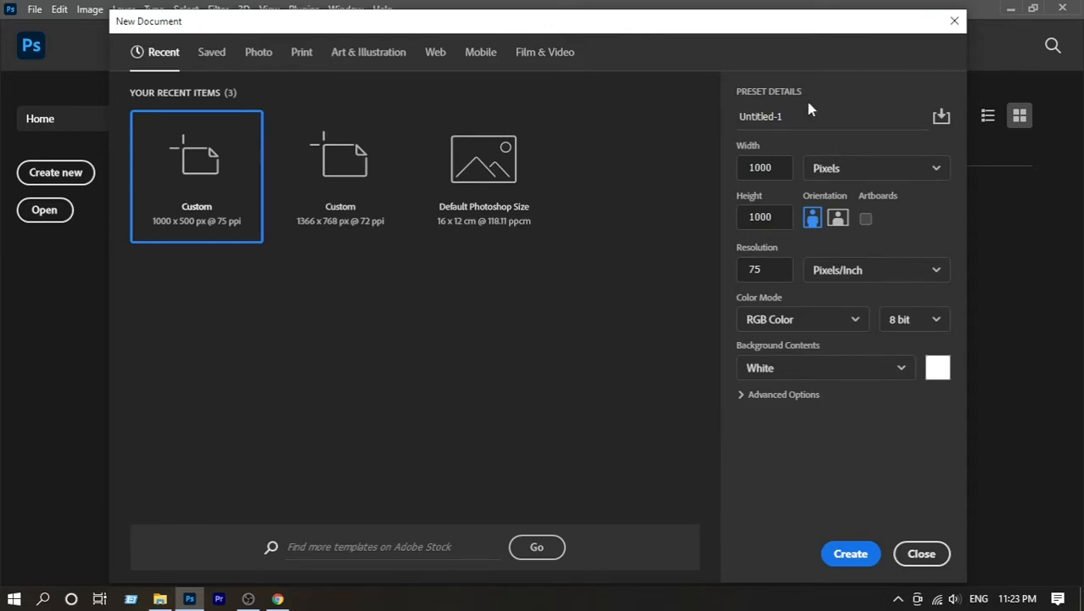
Step: Replace the new document's default name with the author's first name
click(798, 116)
drag(789, 117, 740, 116)
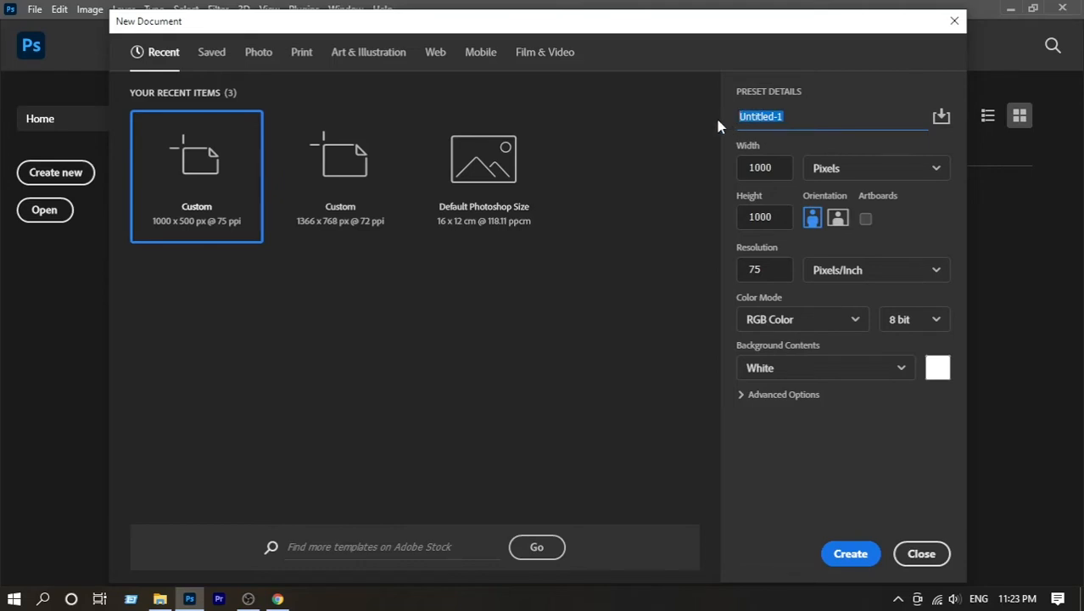
text(avik)
click(755, 197)
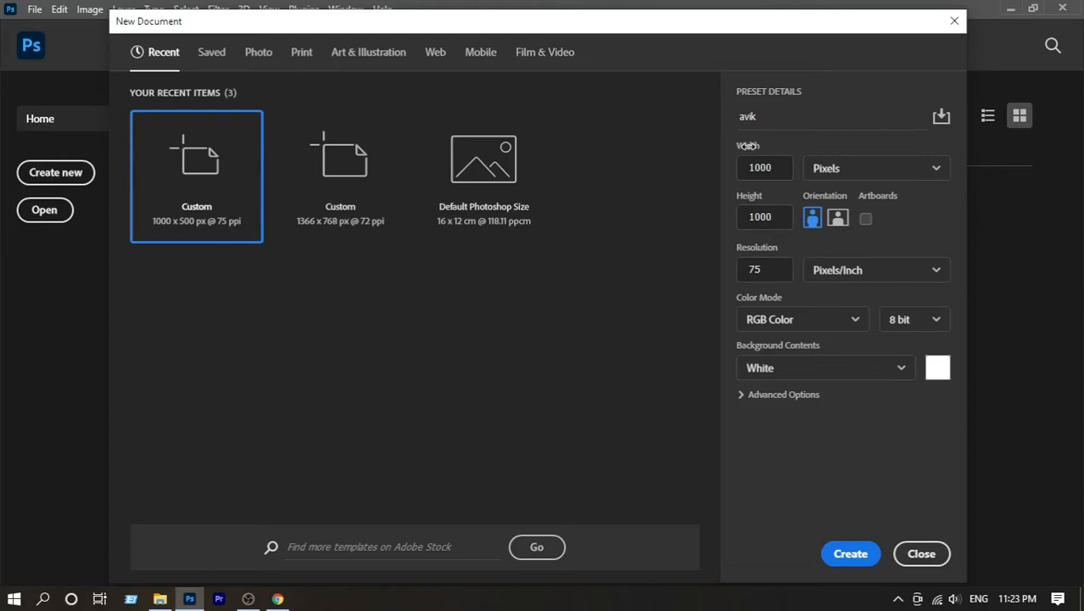
mouse_move(747, 146)
mouse_down()
mouse_move(762, 146)
mouse_move(748, 146)
mouse_up()
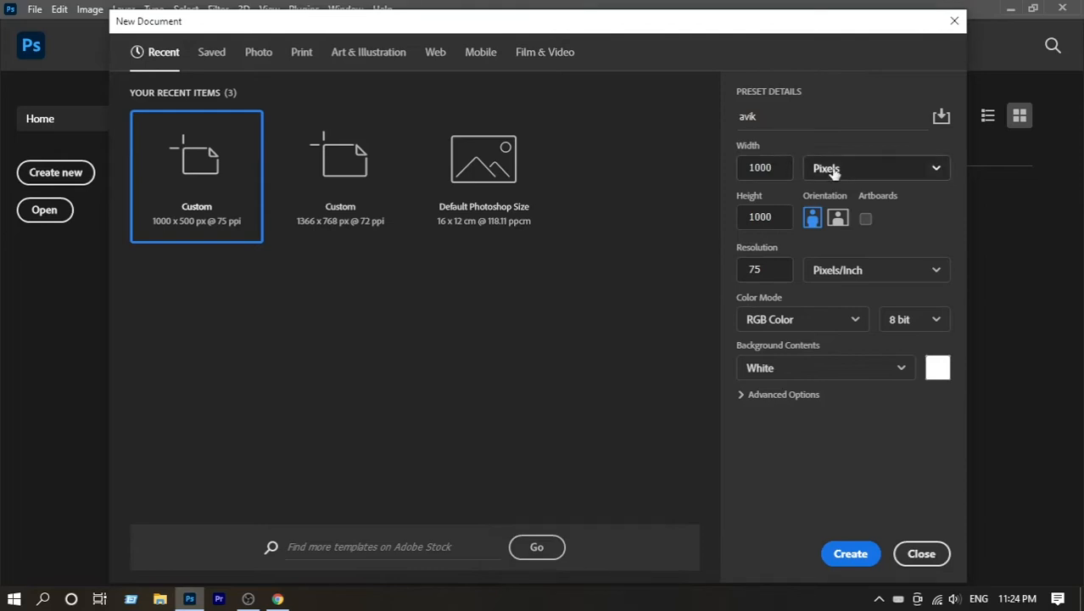
Step: Choose Pixels as the new document's size unit and portrait as its orientation
click(889, 174)
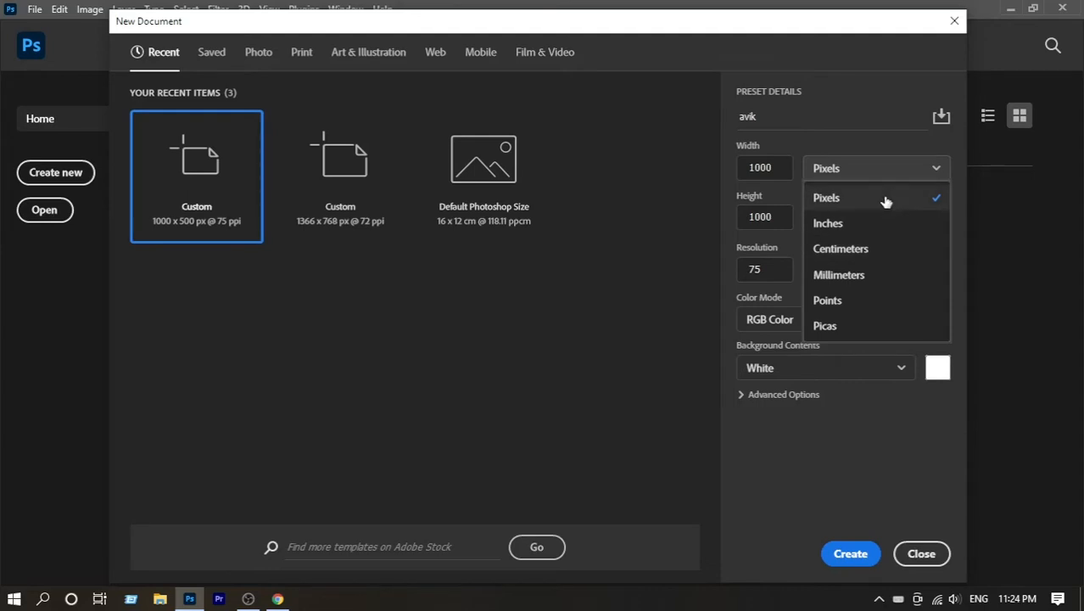
click(870, 206)
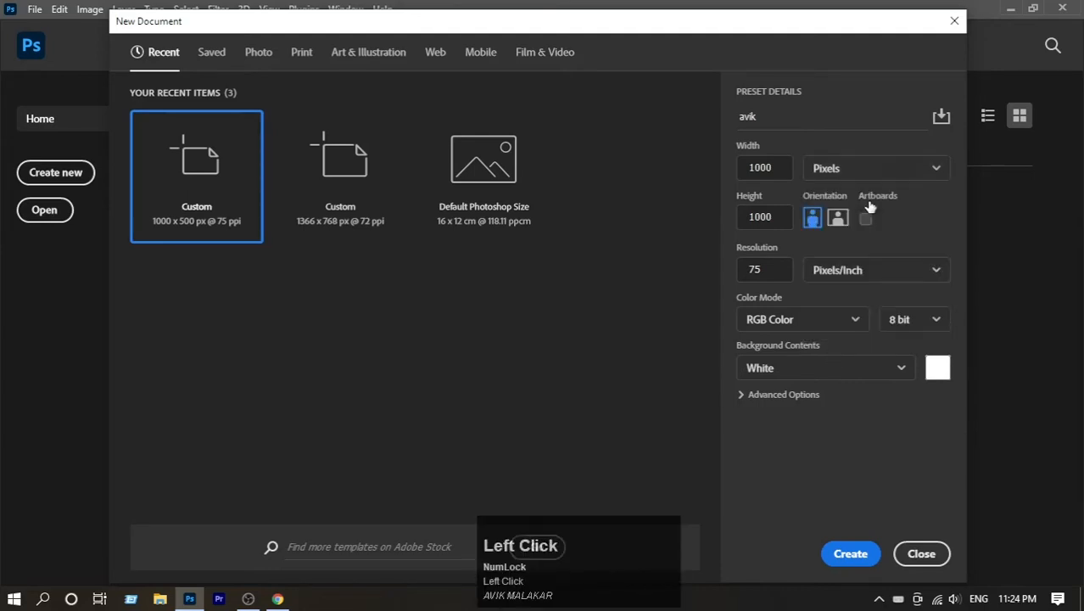
click(815, 219)
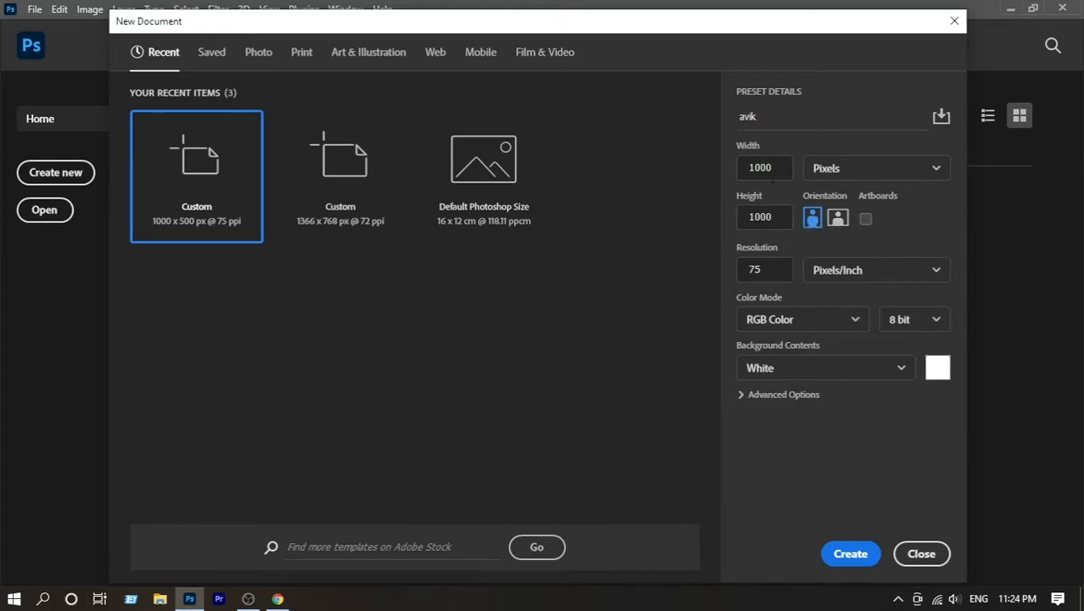
Step: Set the document height to 2000 pixels, and switch the orientation to landscape
click(772, 217)
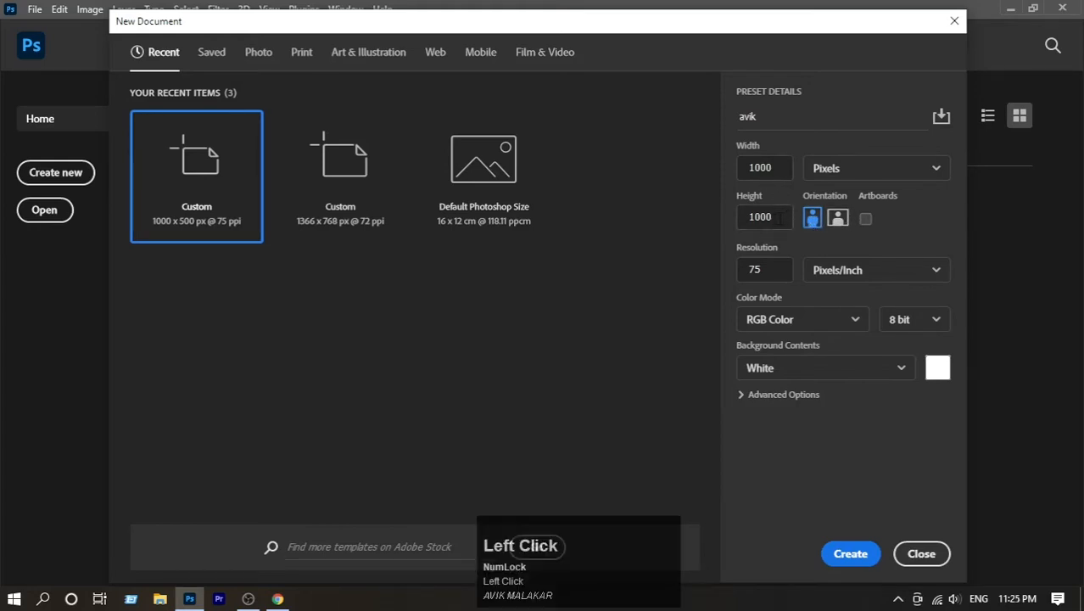
text(2)
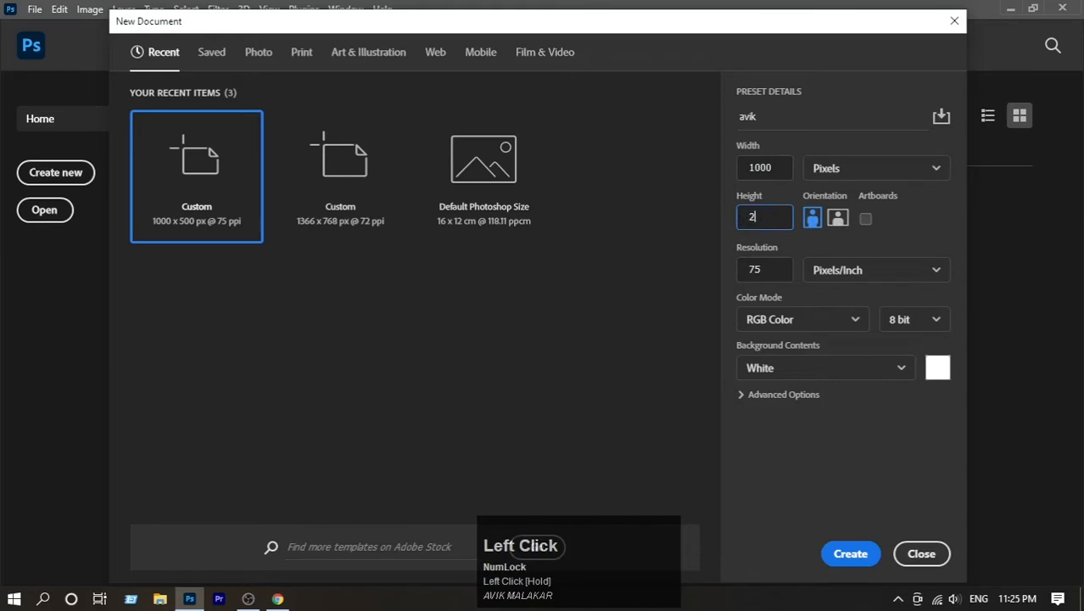
text(00)
text(0)
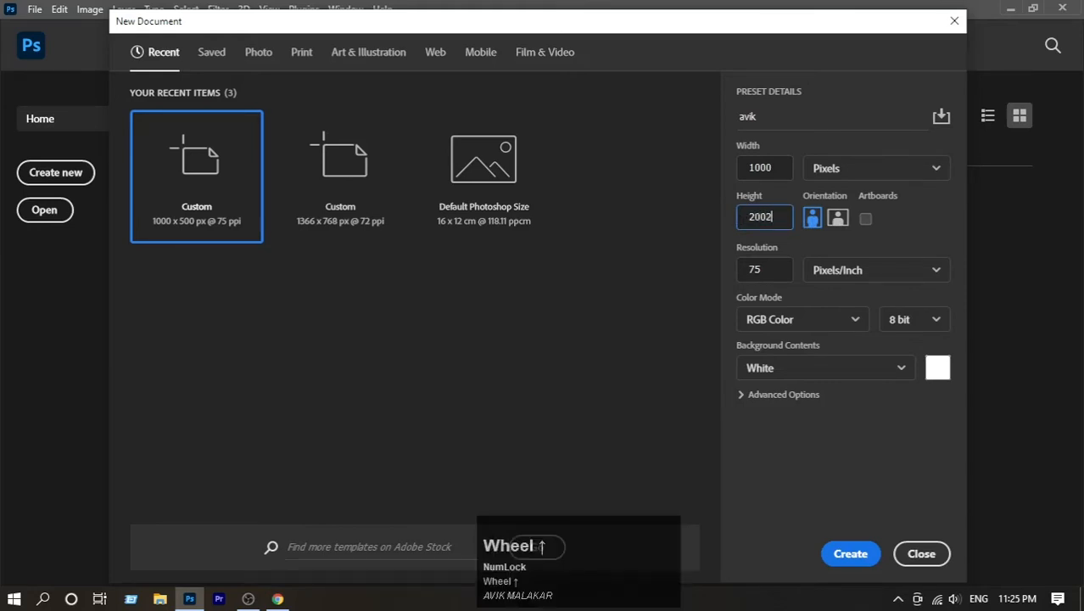
click(891, 240)
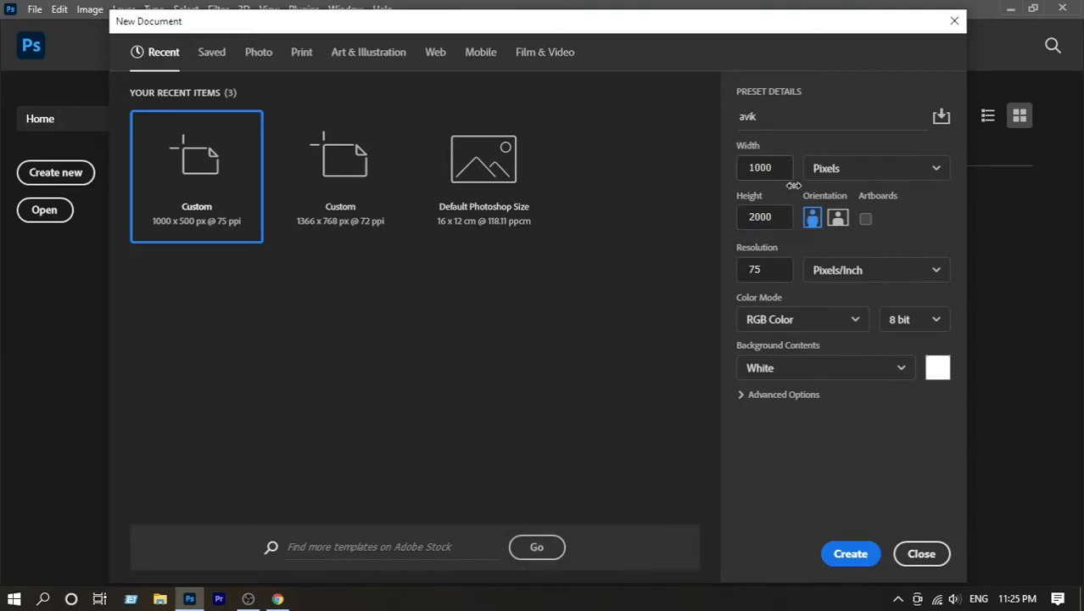
click(838, 220)
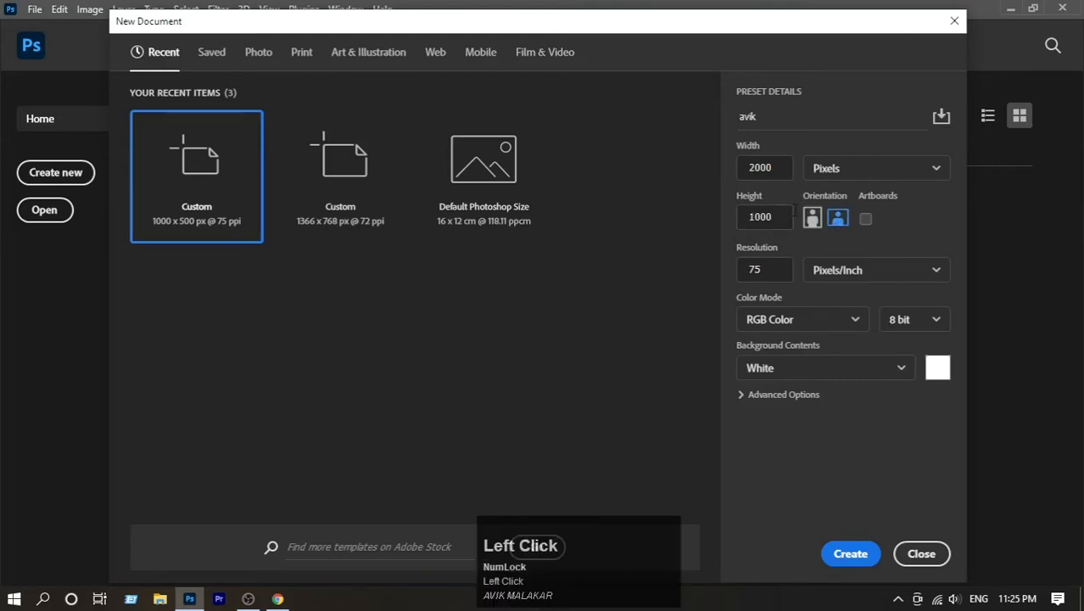
Step: Set the document resolution to 72 with Pixels/Inch as the unit
click(770, 269)
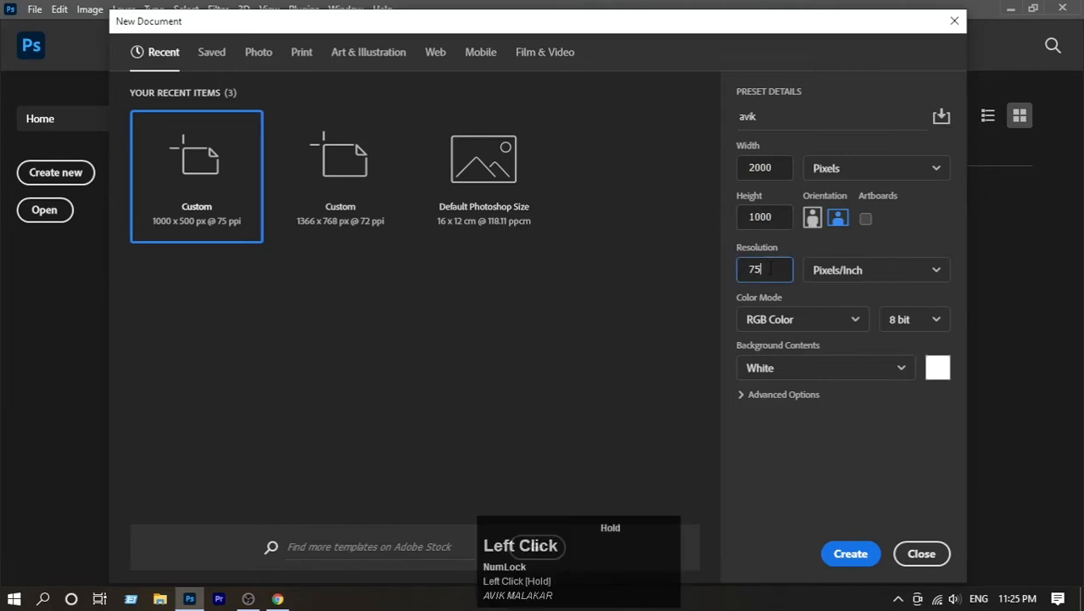
click(862, 272)
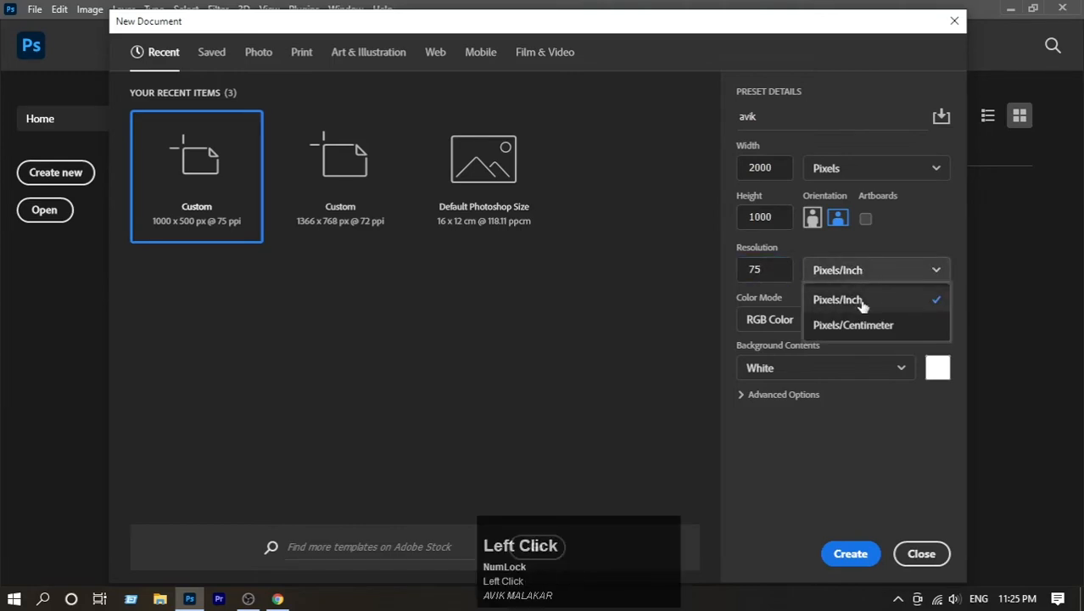
click(860, 302)
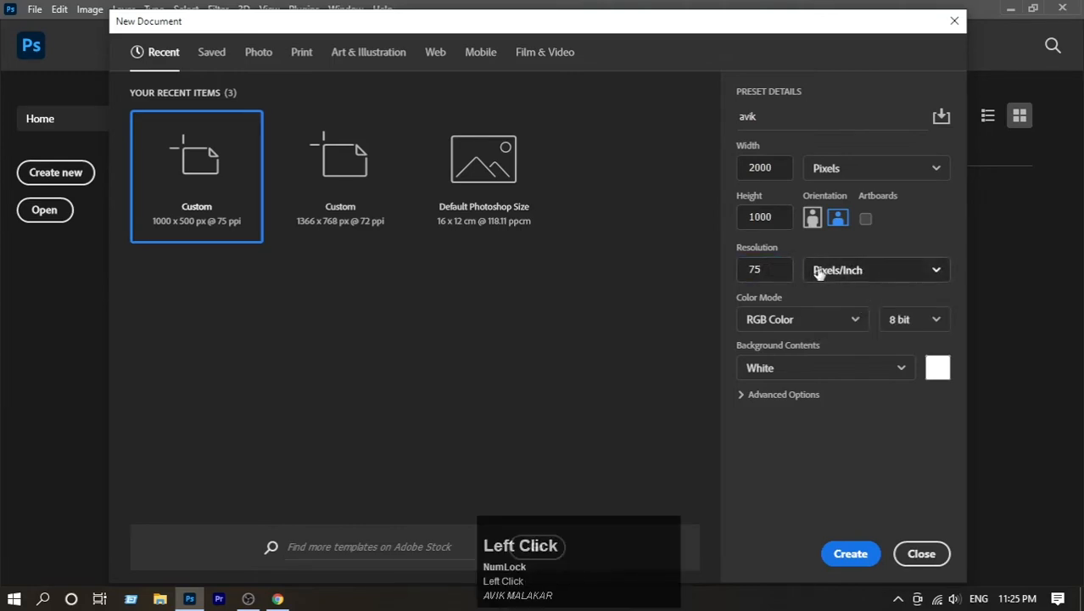
click(778, 269)
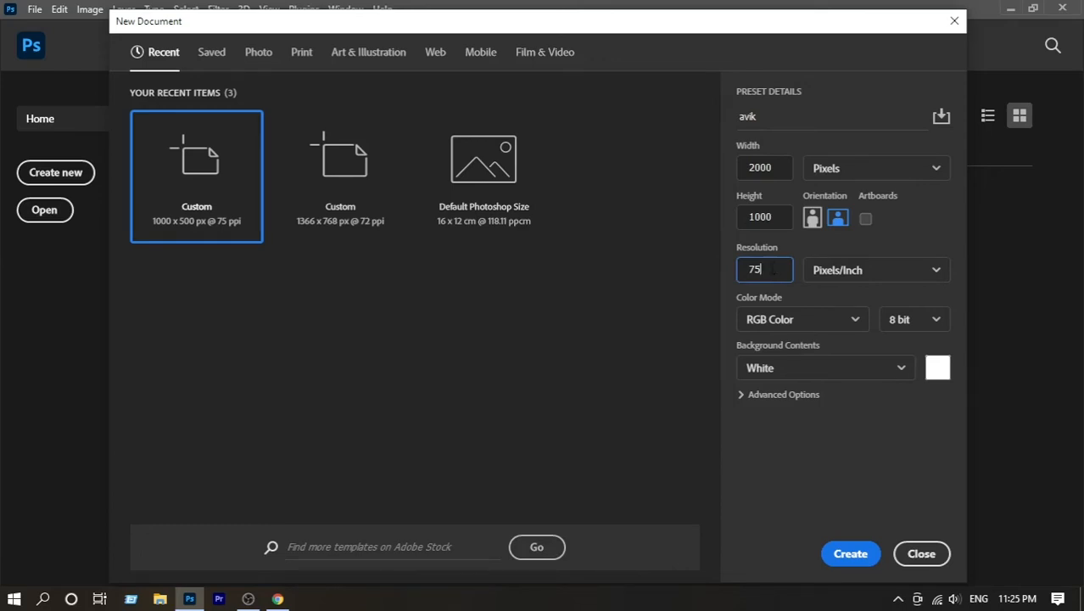
click(769, 269)
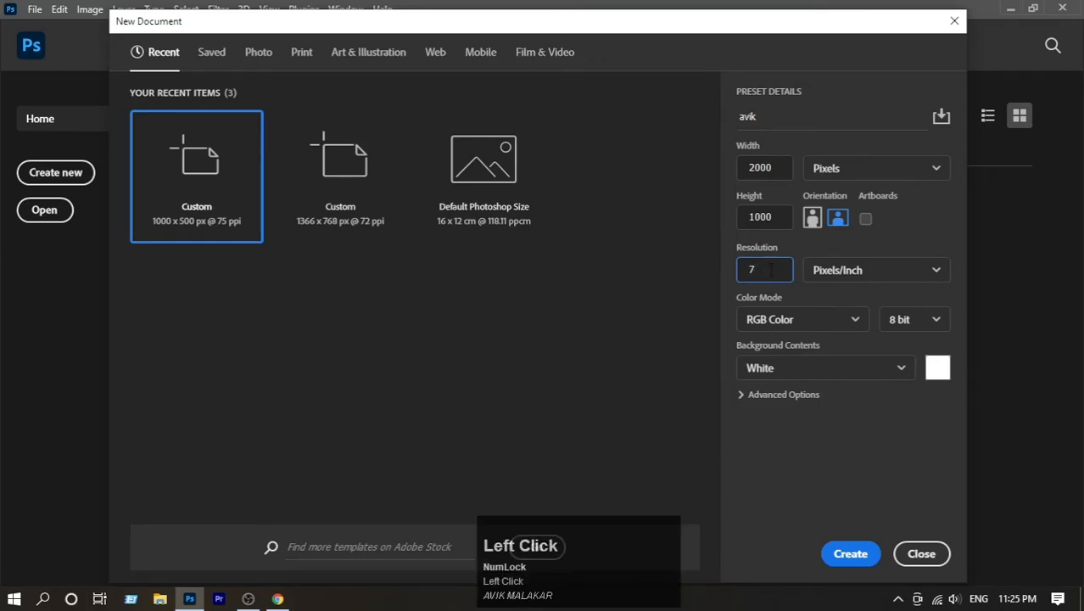
text(2)
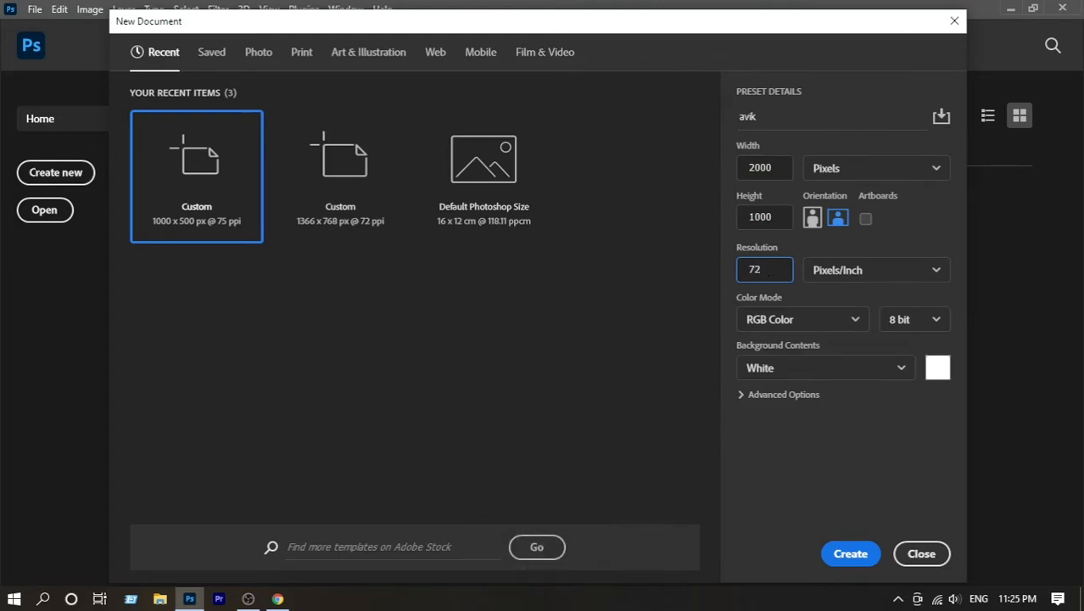
click(913, 270)
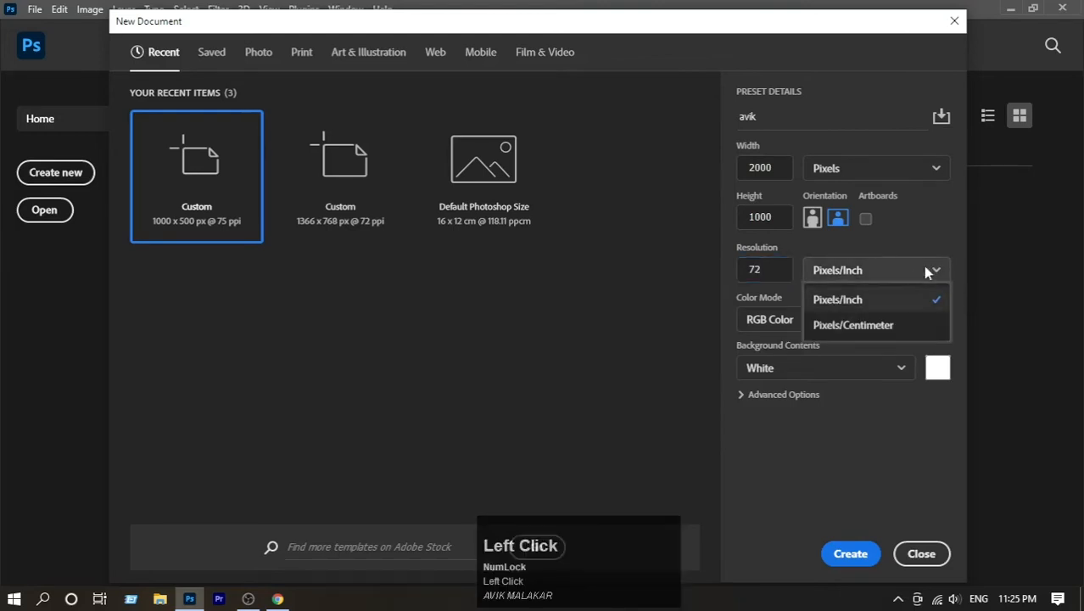
click(931, 243)
Step: Choose RGB Color at 8 bit as the color mode and White as the background contents
click(777, 319)
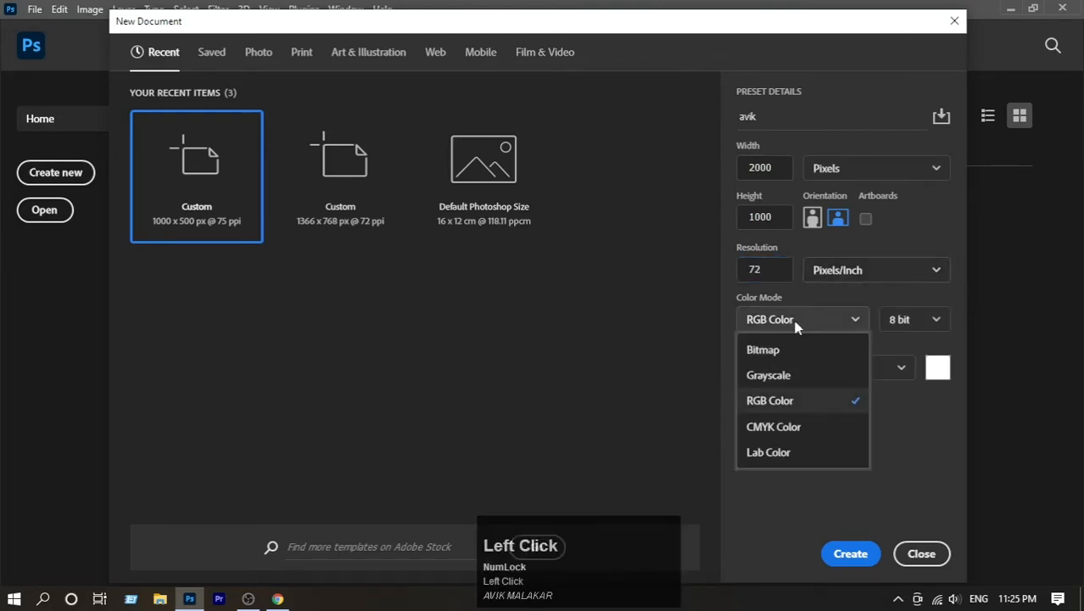
click(807, 410)
click(914, 320)
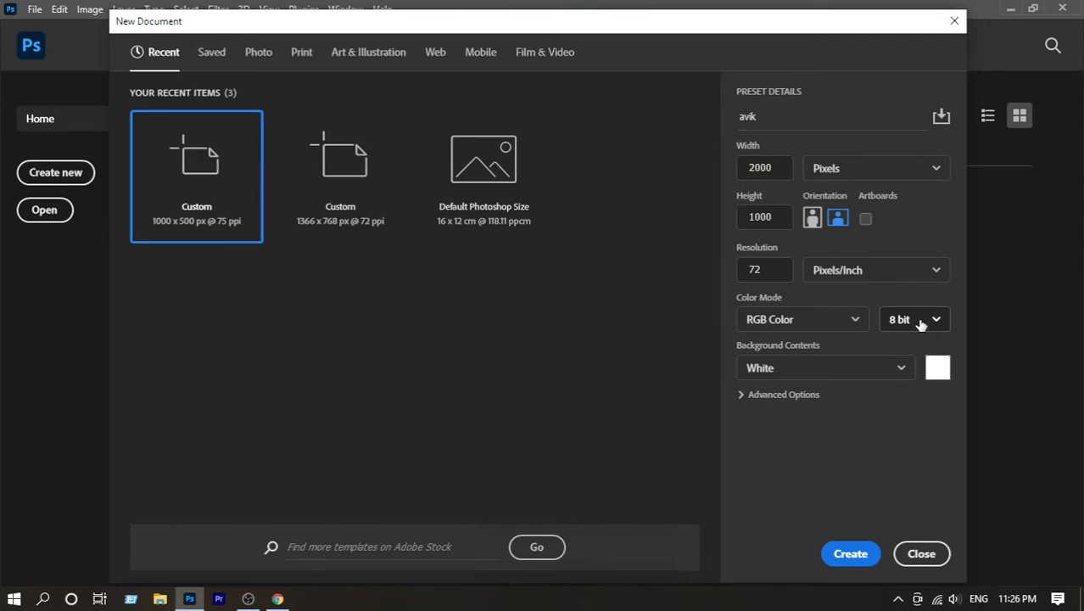
click(817, 369)
click(816, 399)
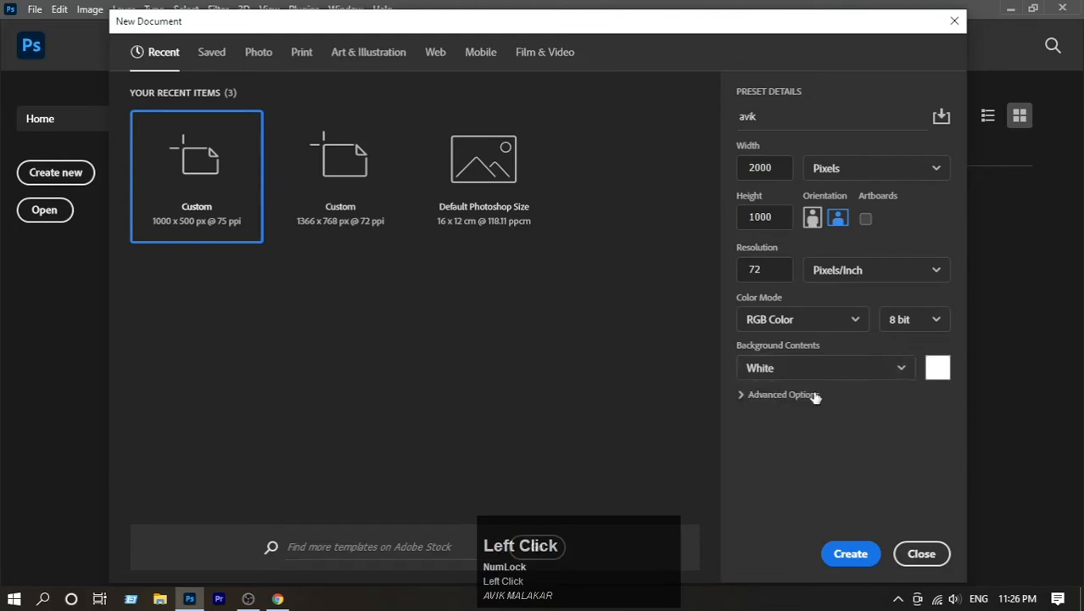
click(937, 368)
drag(504, 167, 474, 204)
click(735, 75)
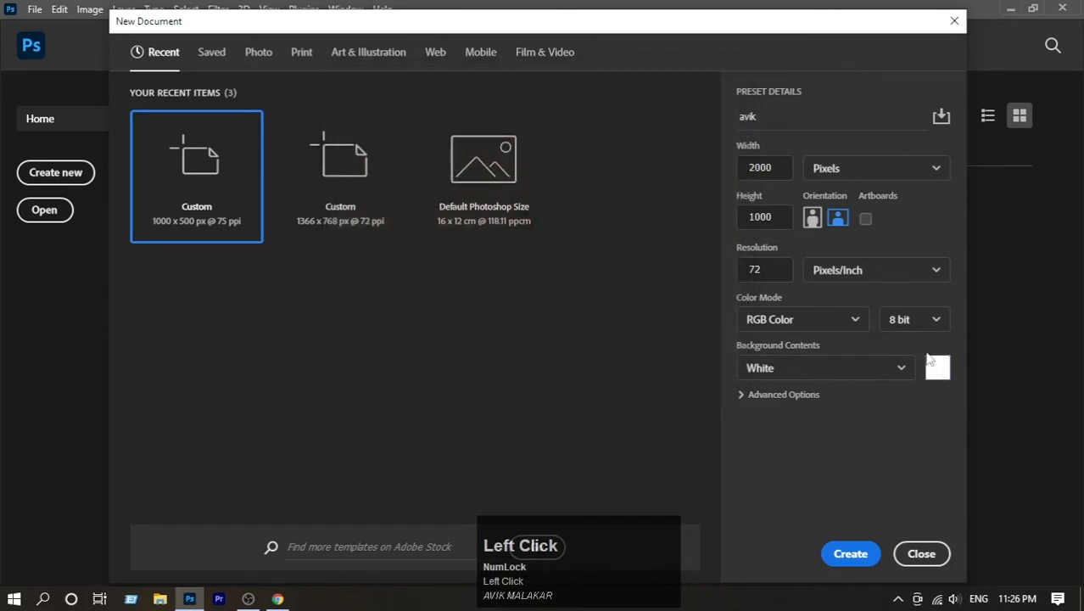
Step: Check the advanced color profile and pixel aspect ratio options, and create the document with the configured preset
click(781, 396)
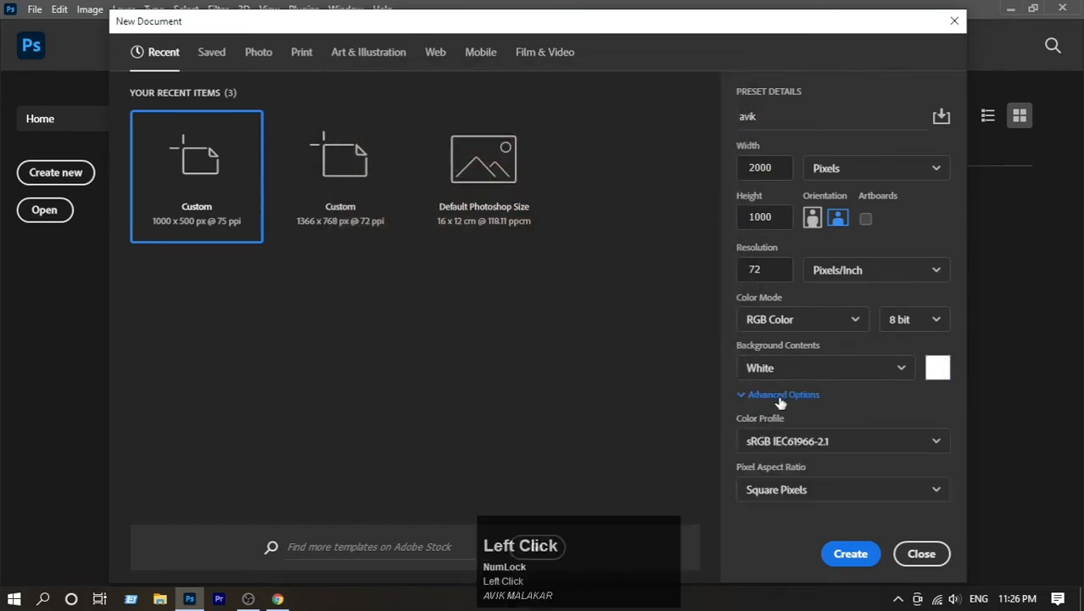
click(780, 397)
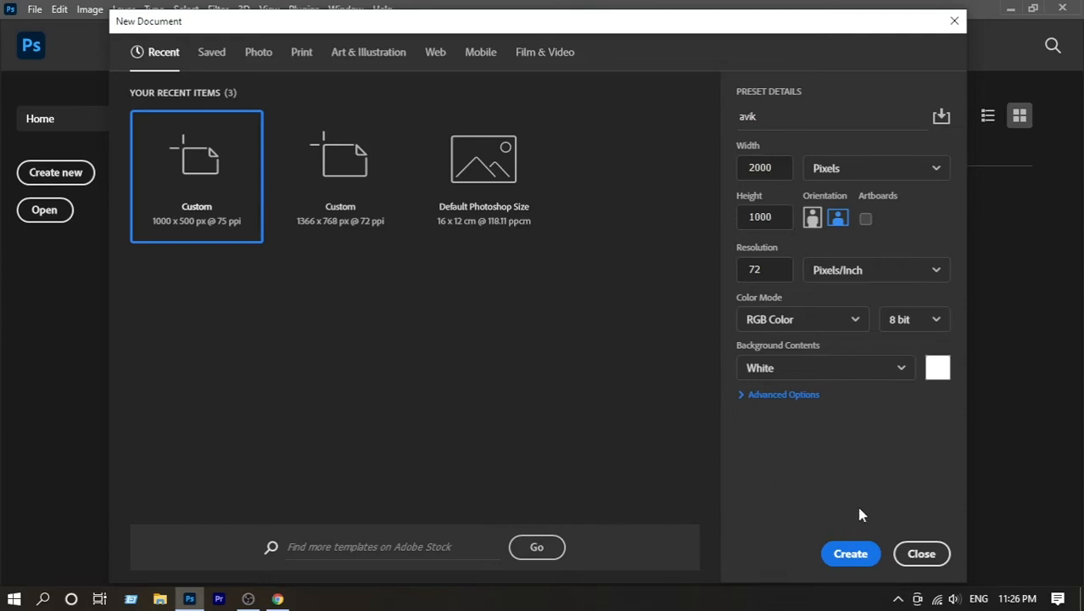
click(845, 553)
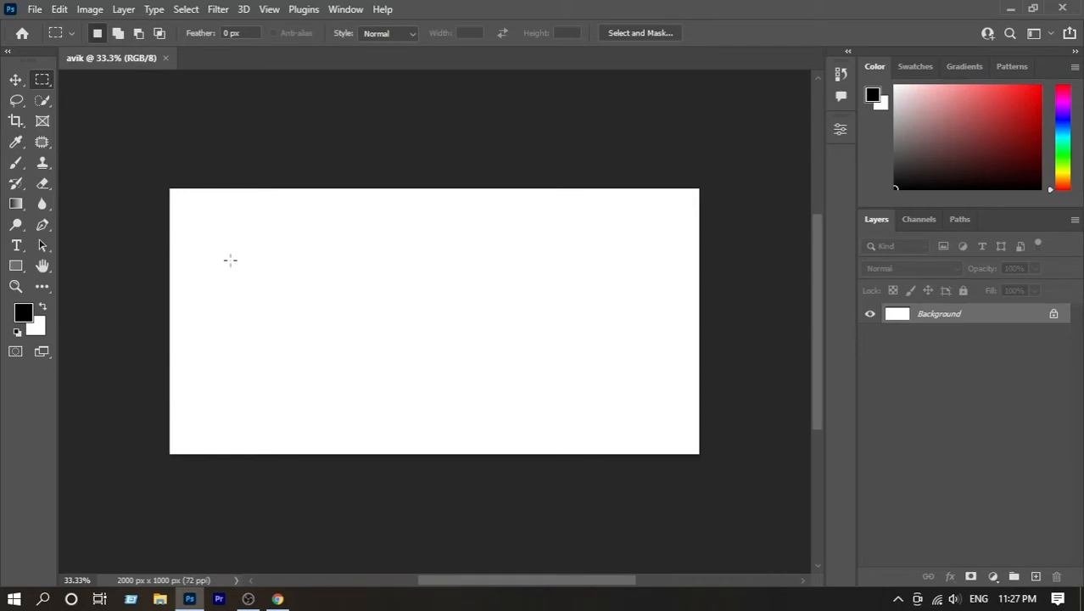
Step: Examine the blank canvas at different magnifications by zooming in and back out
ctrl+scroll(230, 261, up, 2)
alt+scroll(236, 265, up, 3)
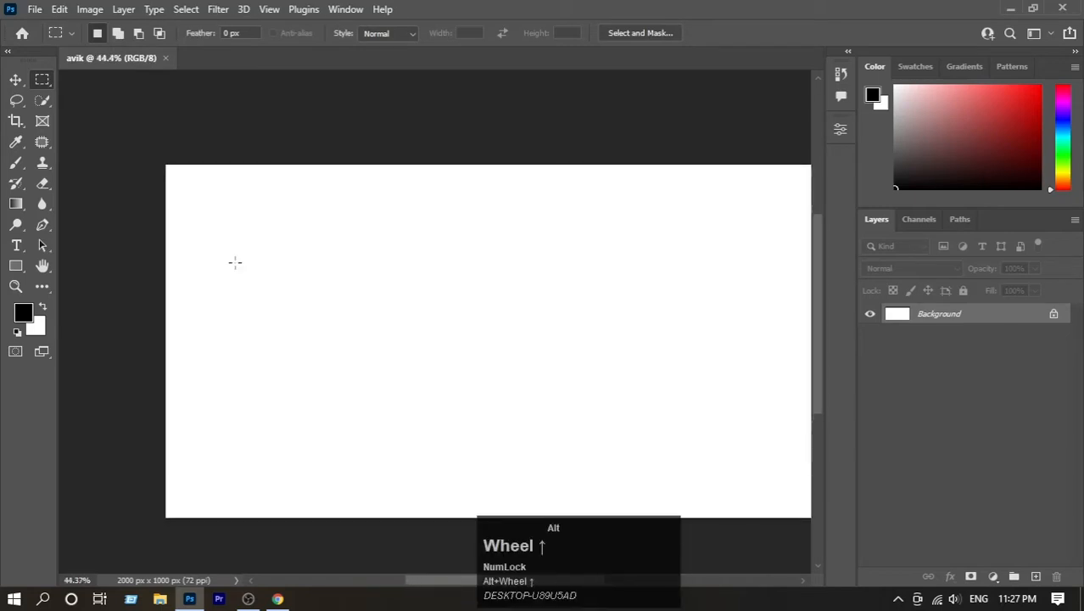
alt+scroll(223, 182, down, 2)
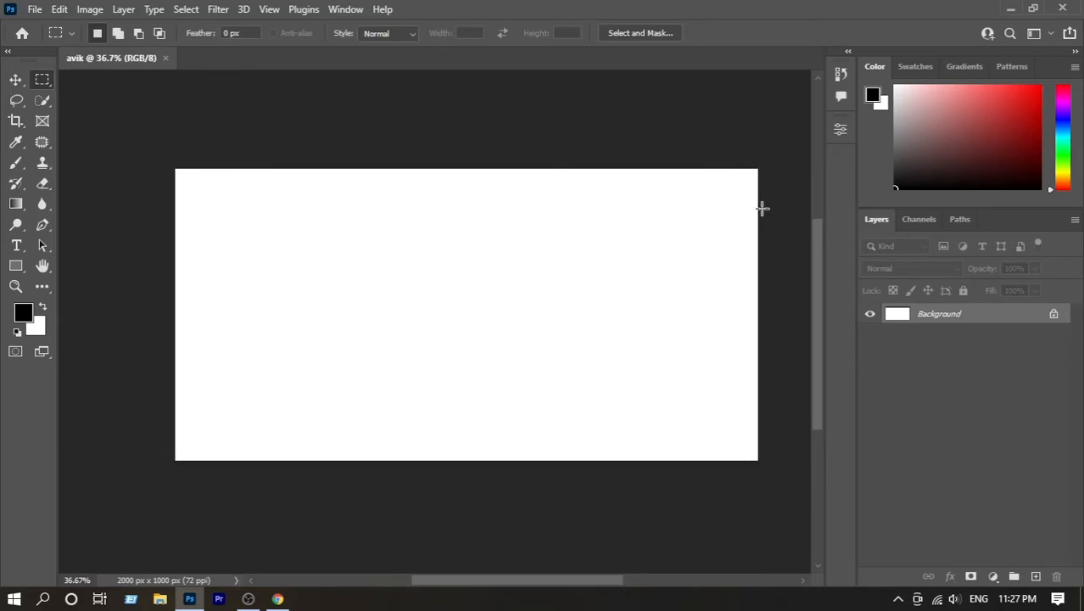
key(ctrl)
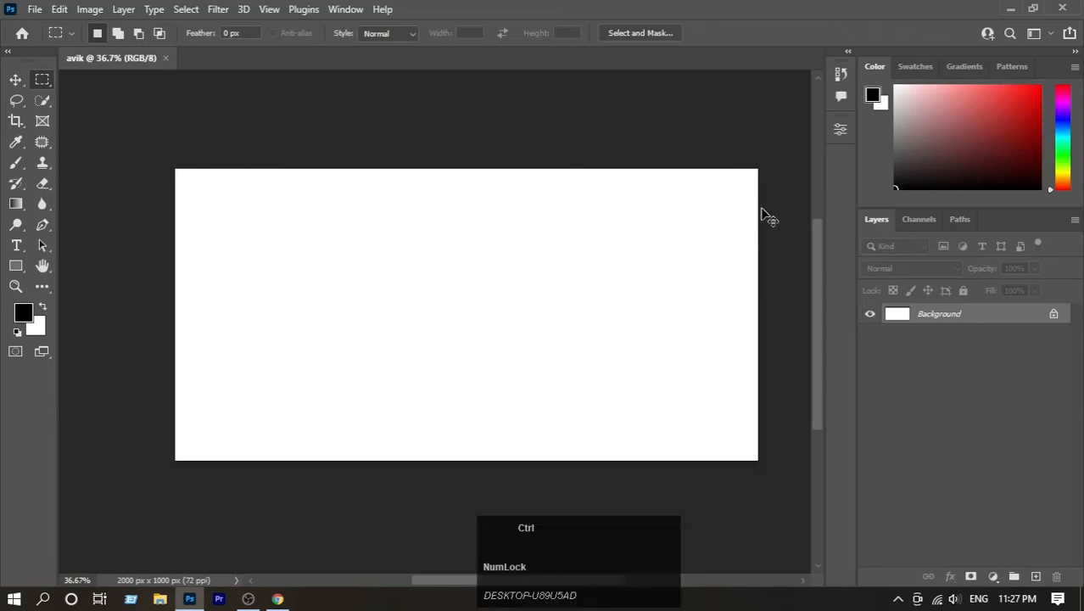
key(ctrl+plus)
key(ctrl+plus)
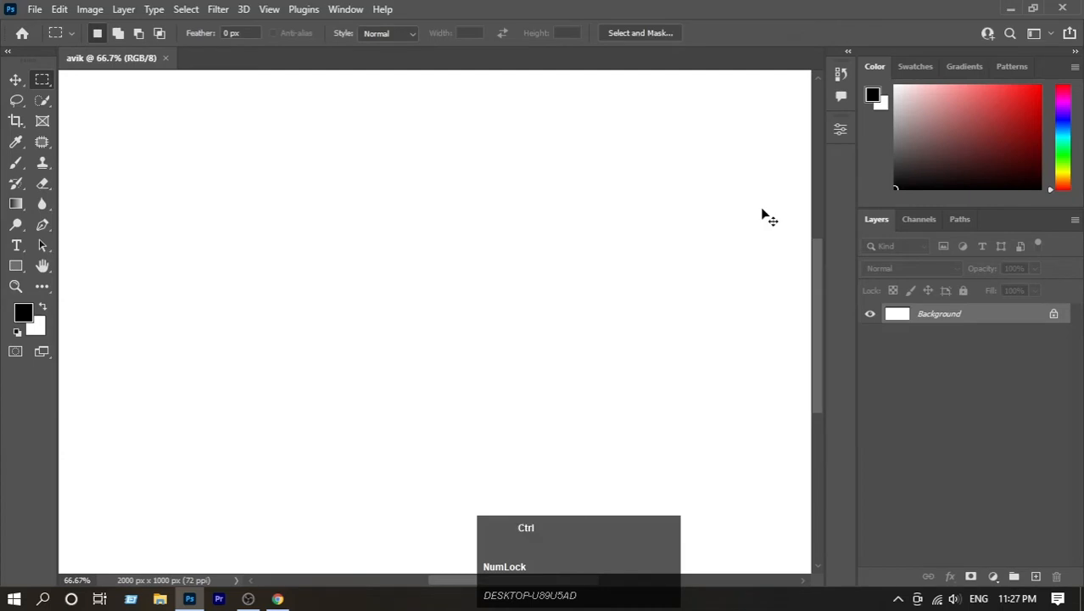
key(ctrl+minus)
key(ctrl+minus)
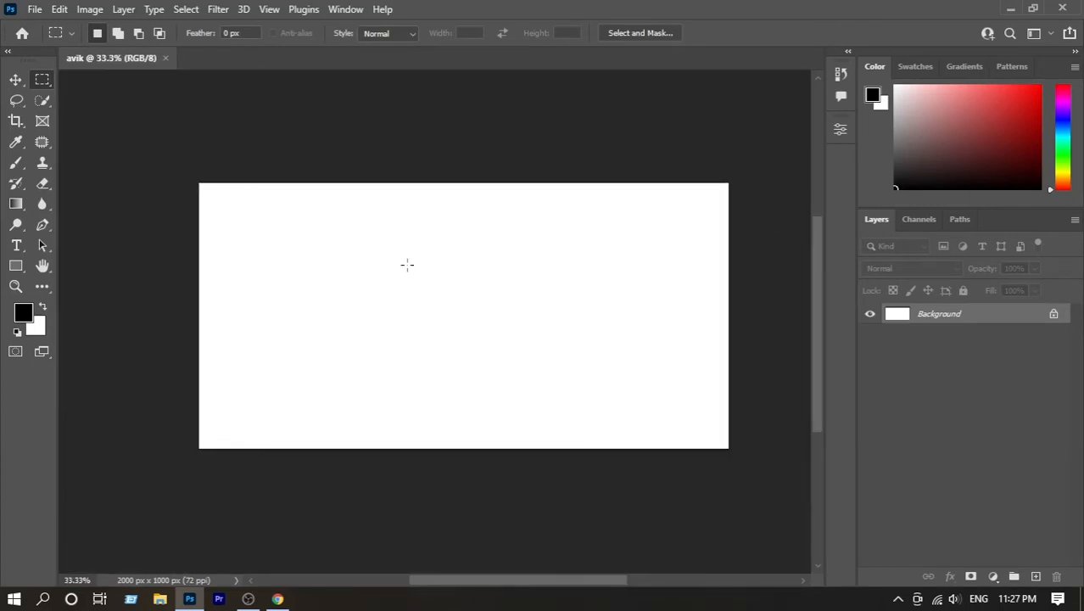
Step: View the canvas at reduced and enlarged magnifications, at 100%, and fitted to the window
alt+scroll(399, 263, up, 1)
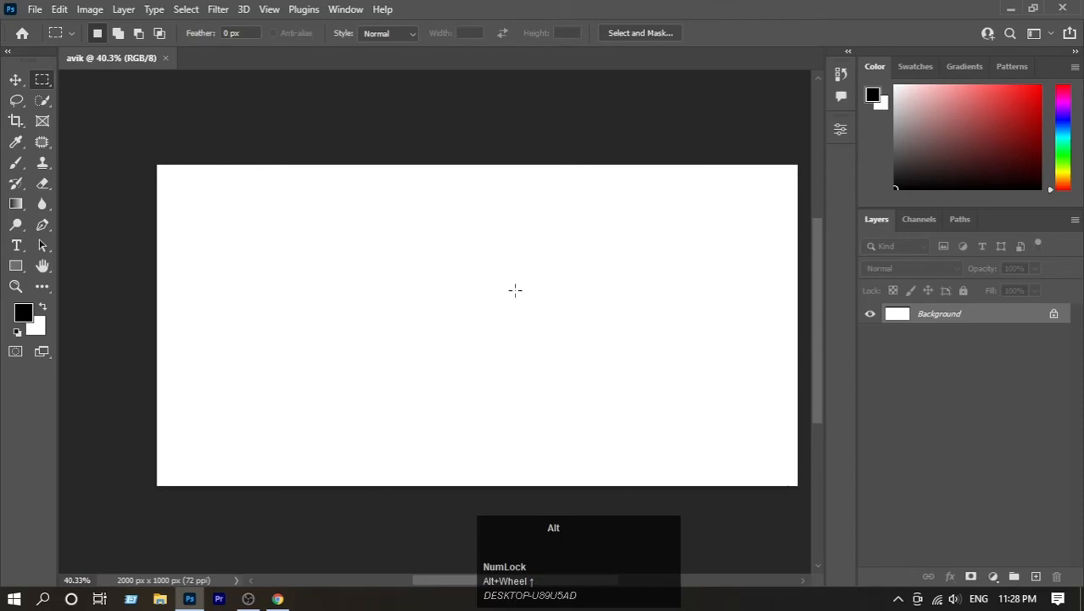
scroll(515, 290, down, 1)
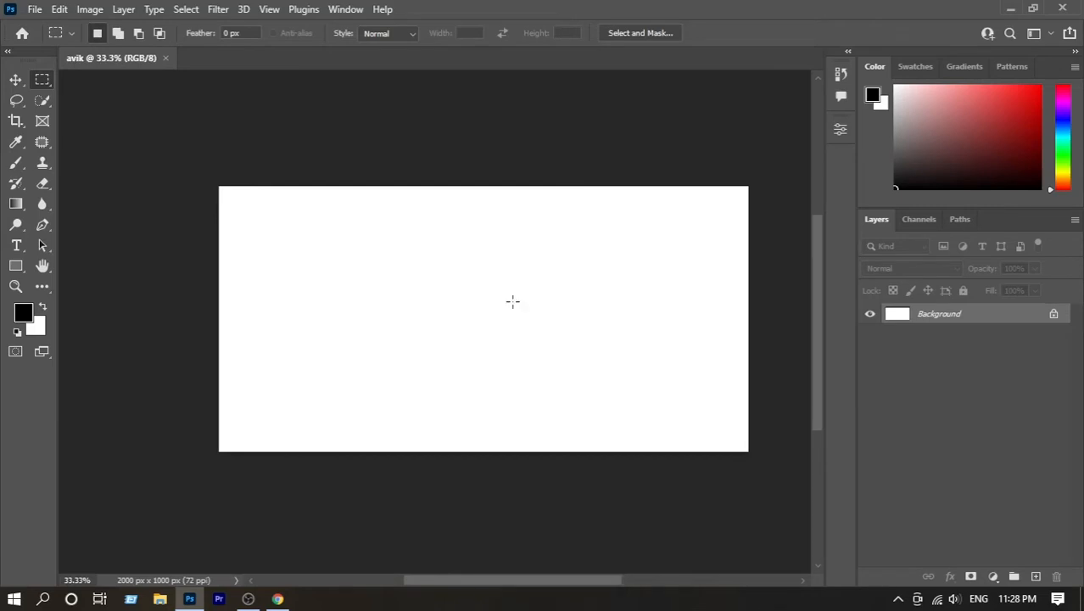
scroll(513, 301, down, 5)
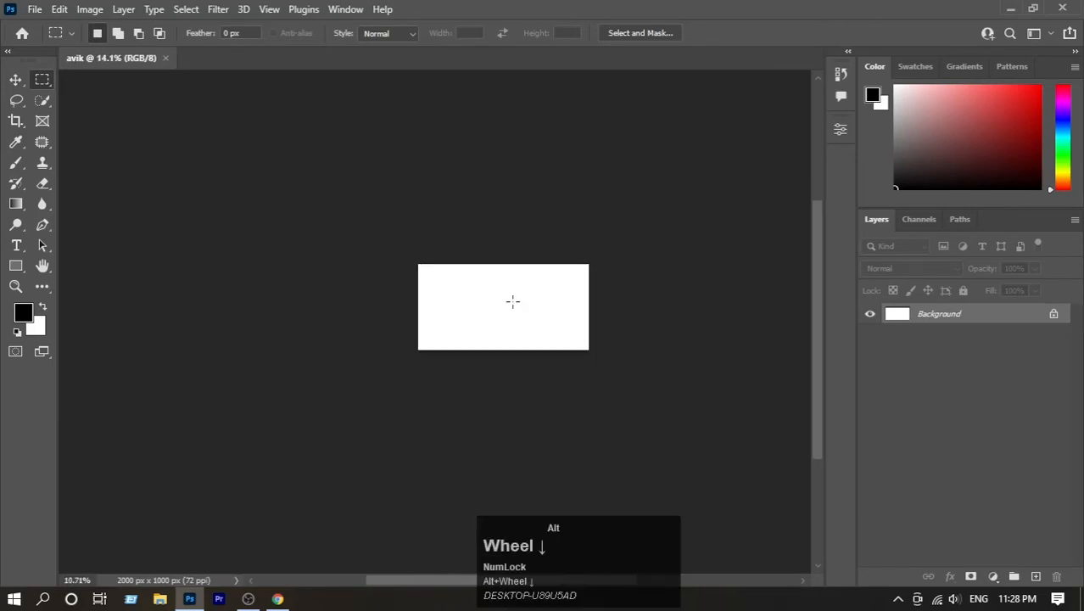
scroll(511, 303, up, 3)
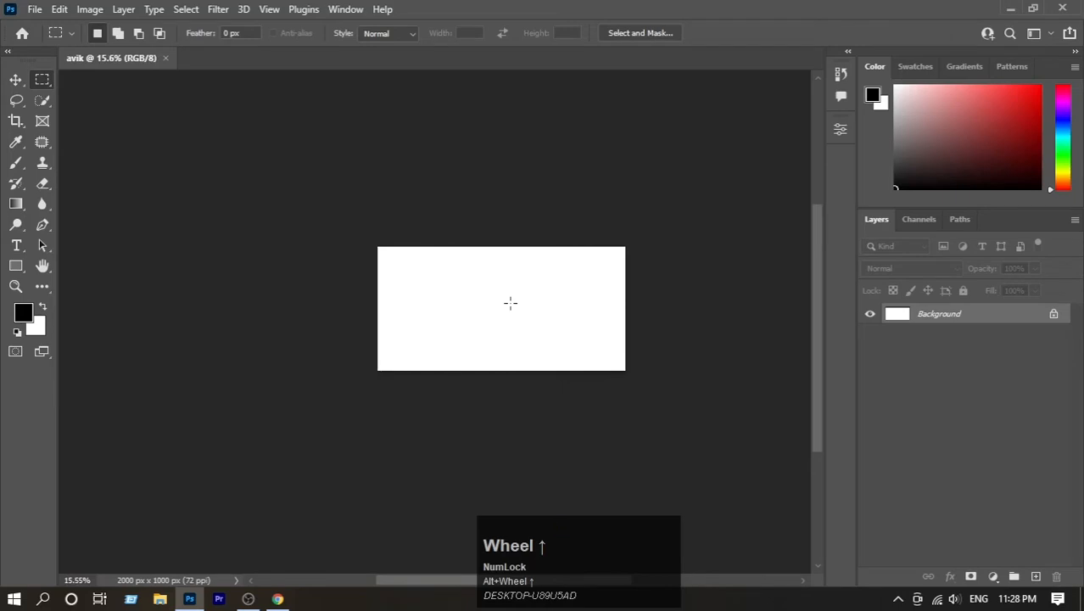
key(ctrl)
scroll(512, 310, up, 3)
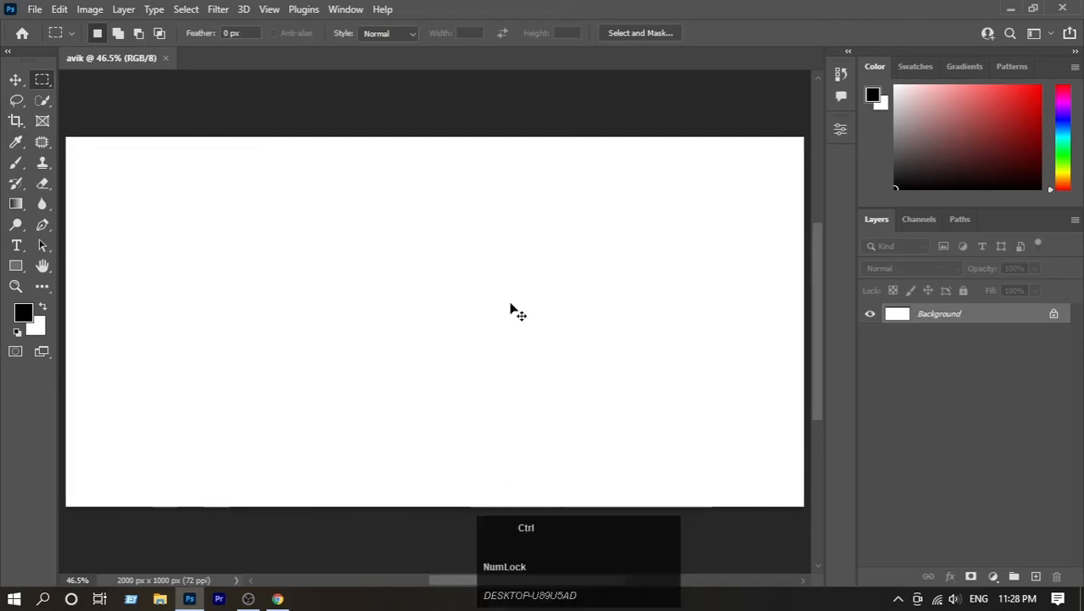
key(ctrl+1)
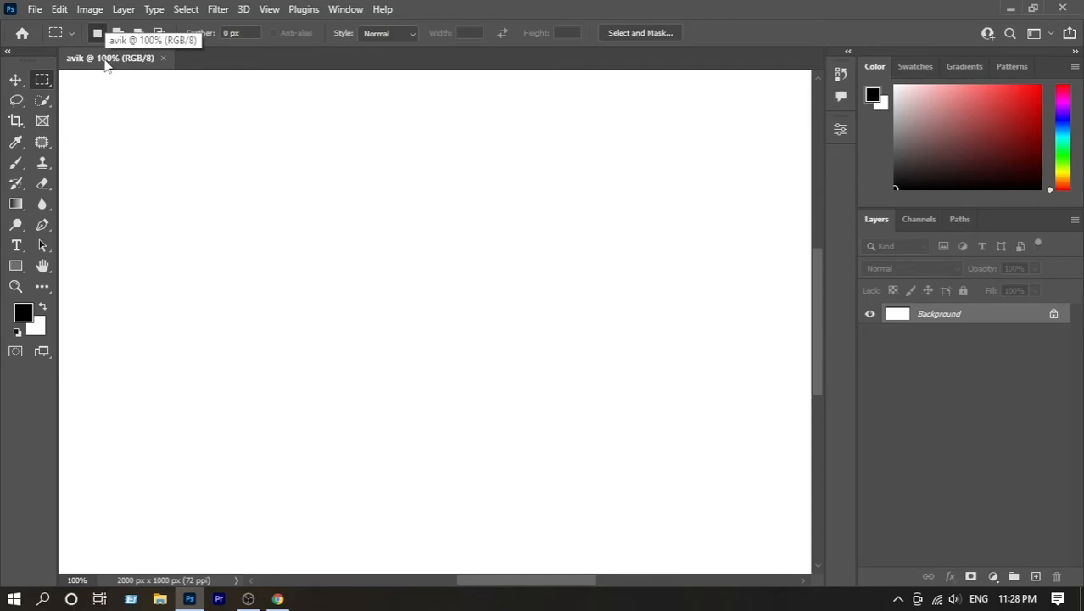
key(ctrl+0)
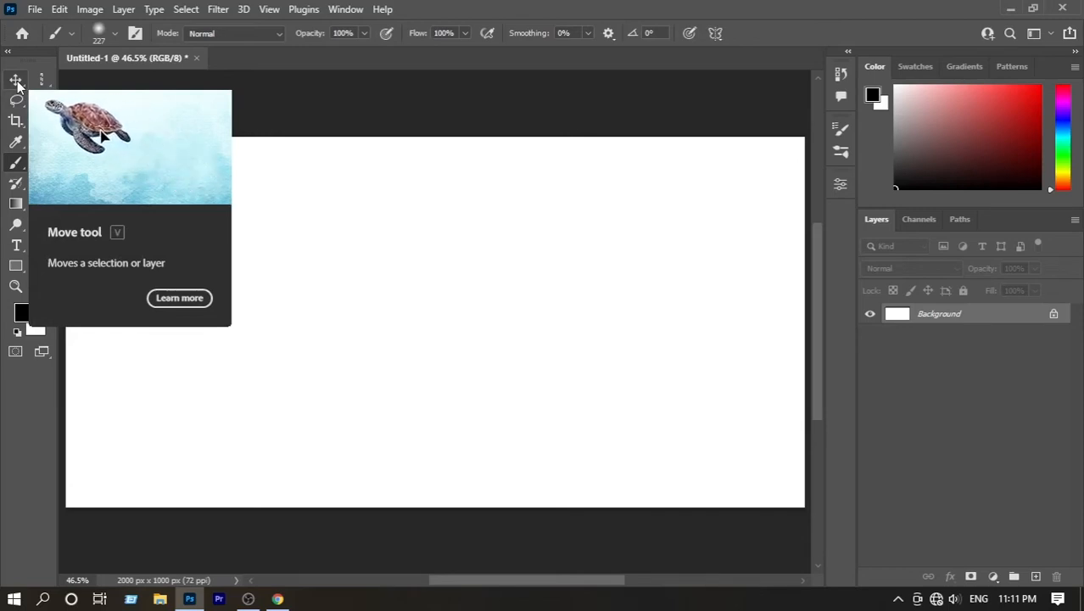
Step: Activate the Move tool
click(16, 82)
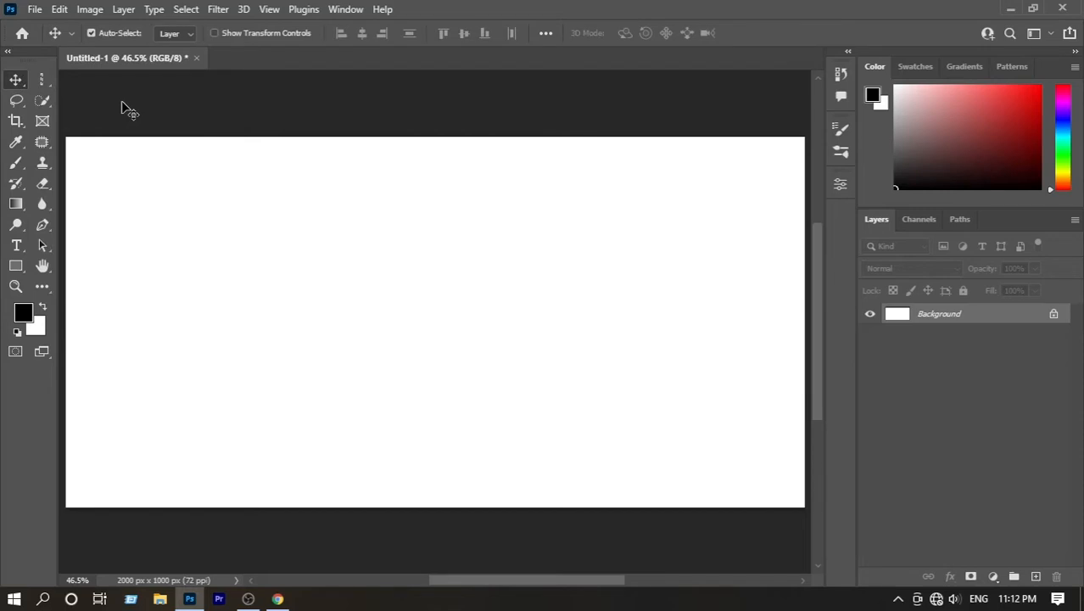
click(40, 11)
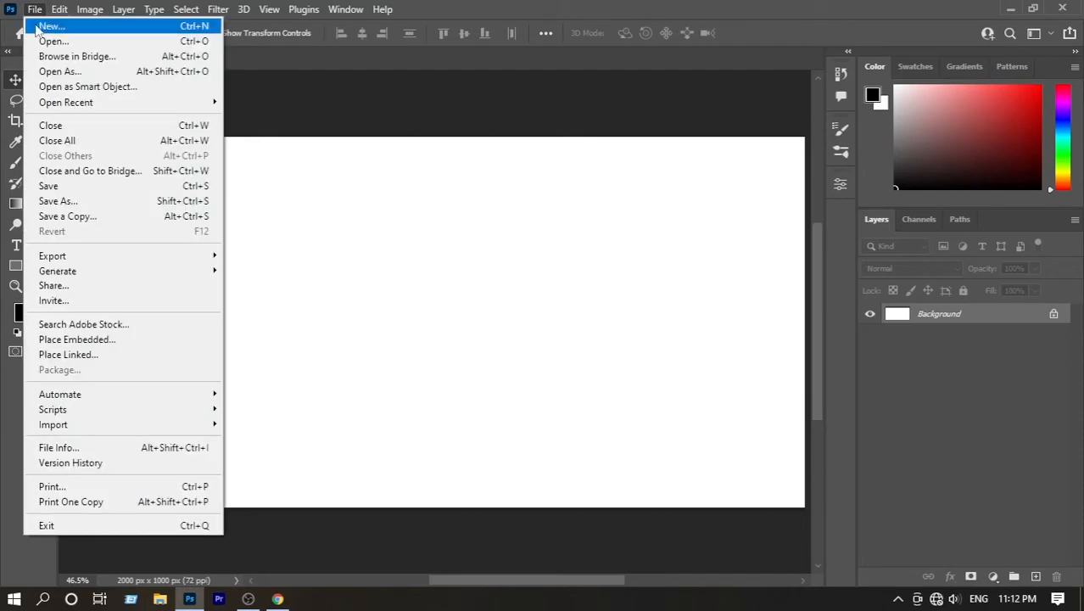
click(56, 43)
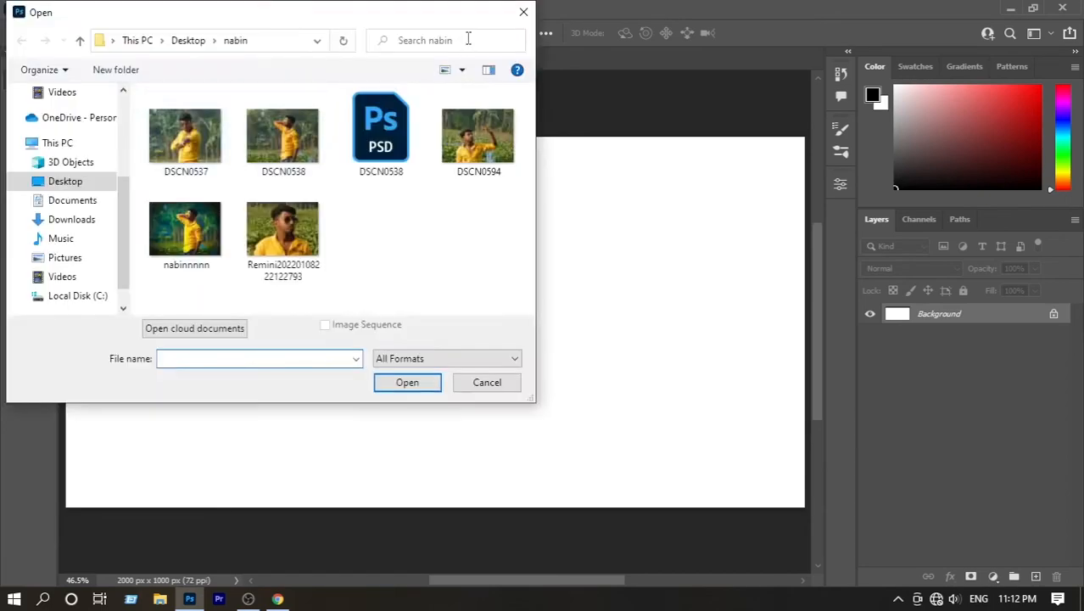
click(520, 14)
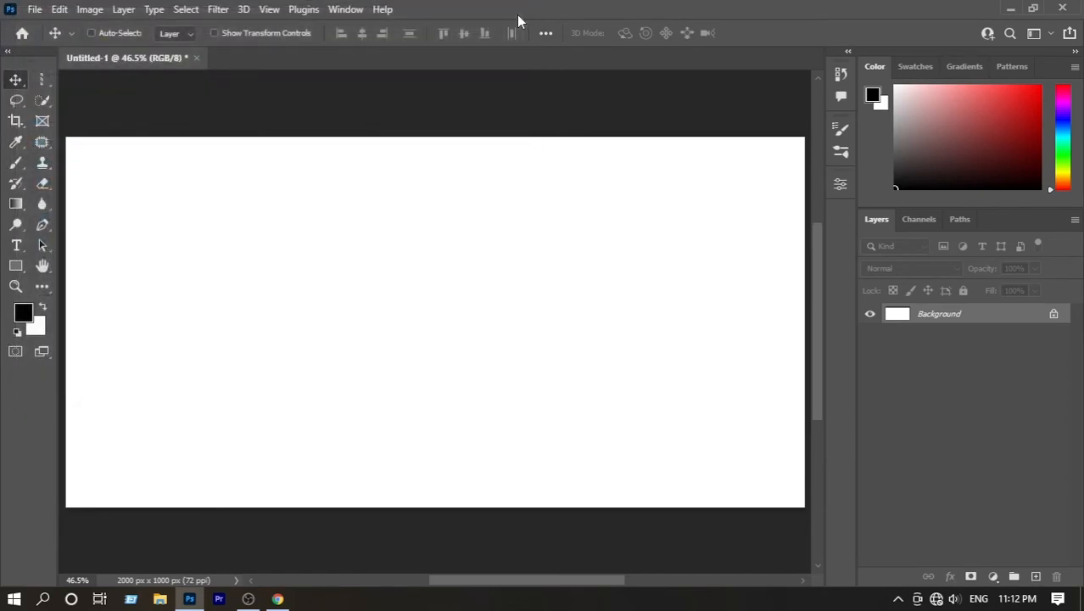
Step: Open the JPG photo whose name ends in tMzCrBkM99Y-unsplash from the Downloads folder
key(ctrl+o)
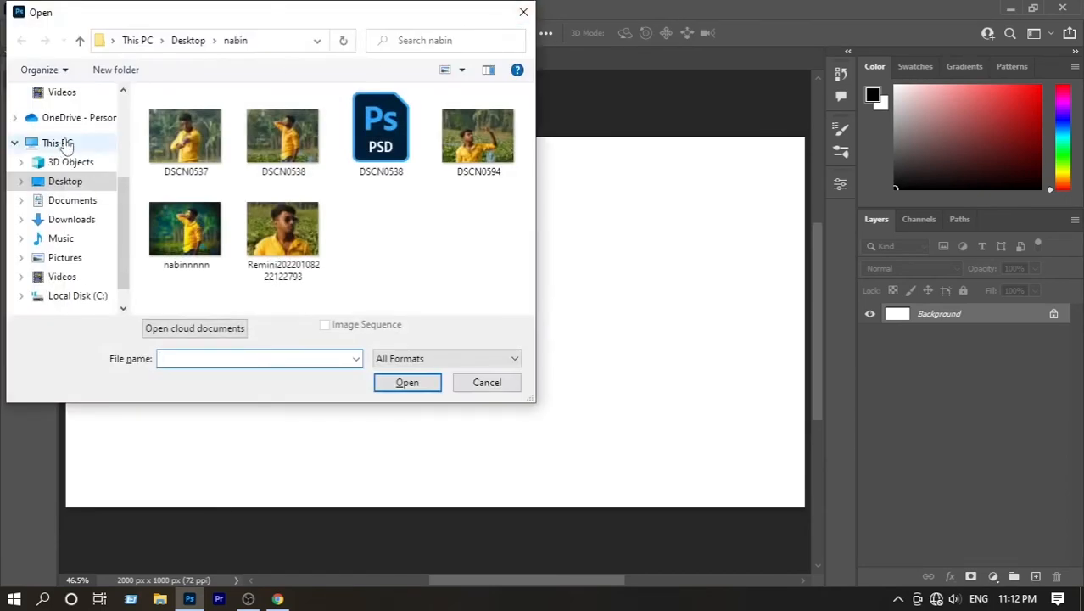
click(73, 222)
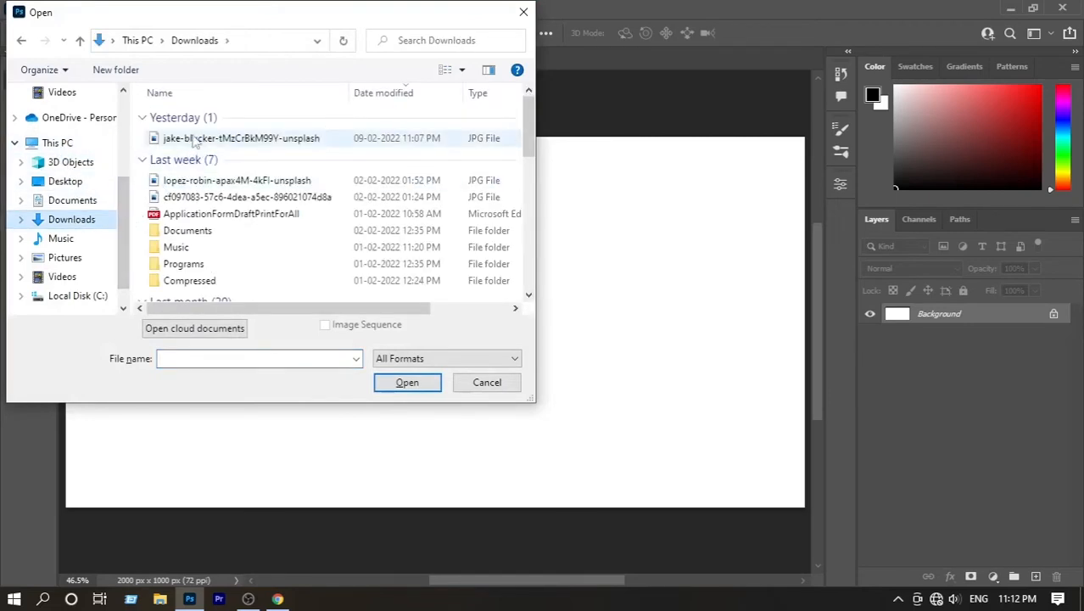
click(233, 140)
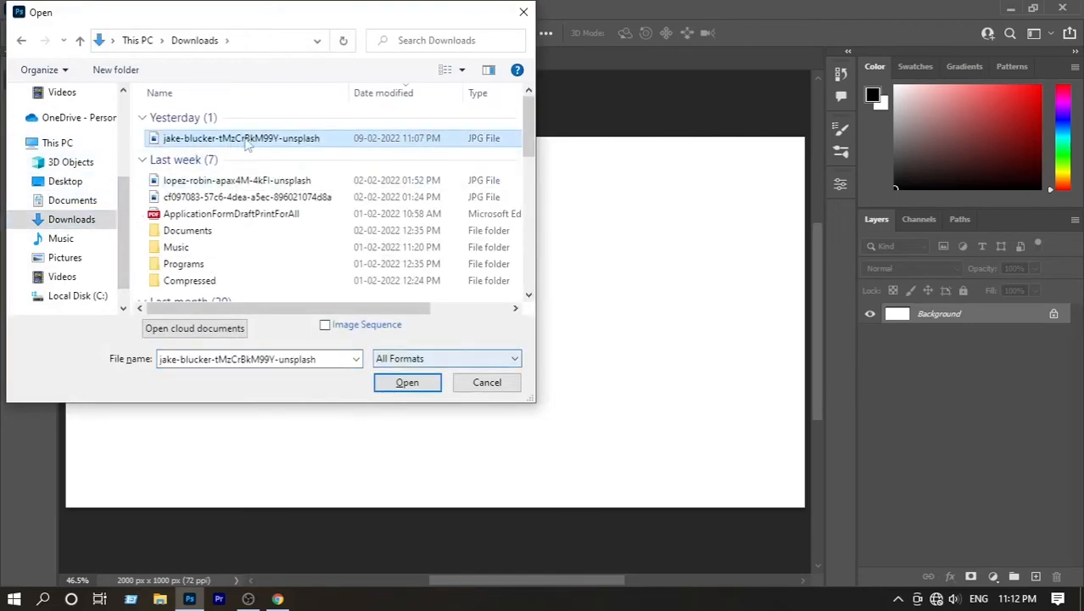
click(412, 383)
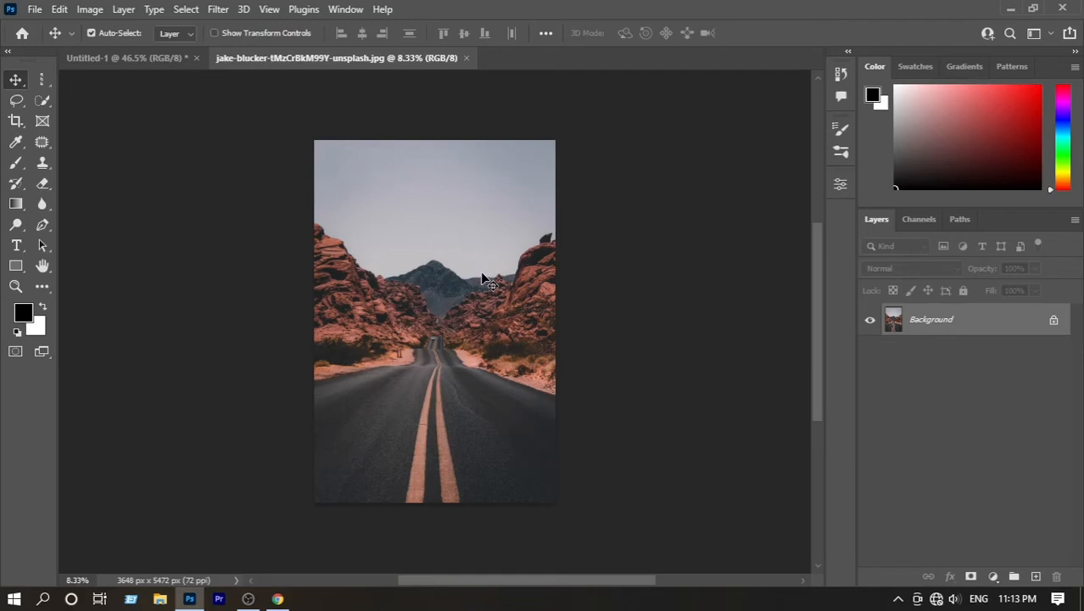
drag(481, 274, 467, 274)
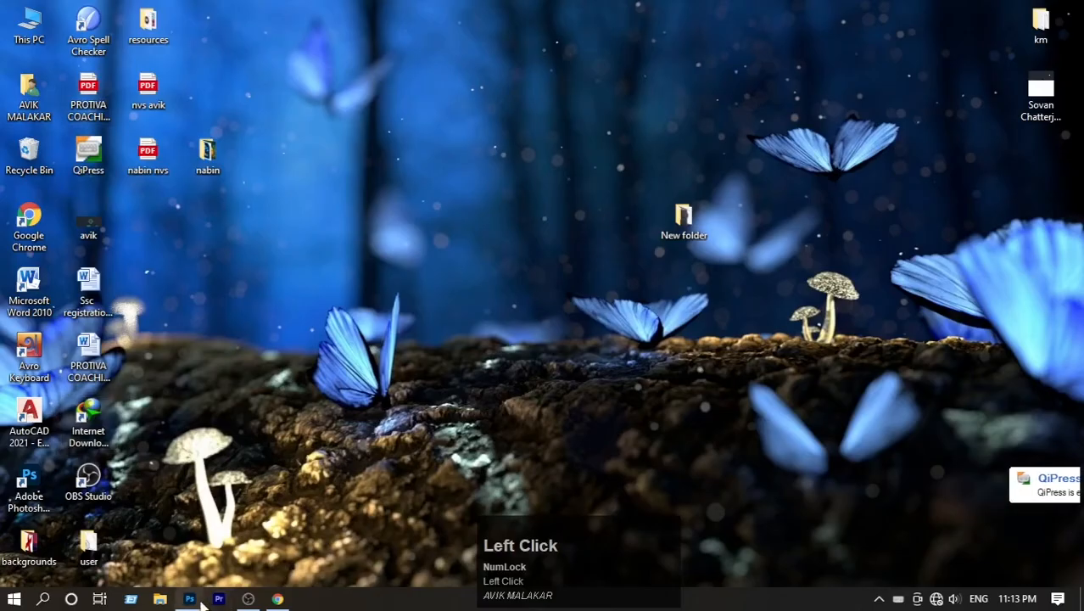
click(189, 598)
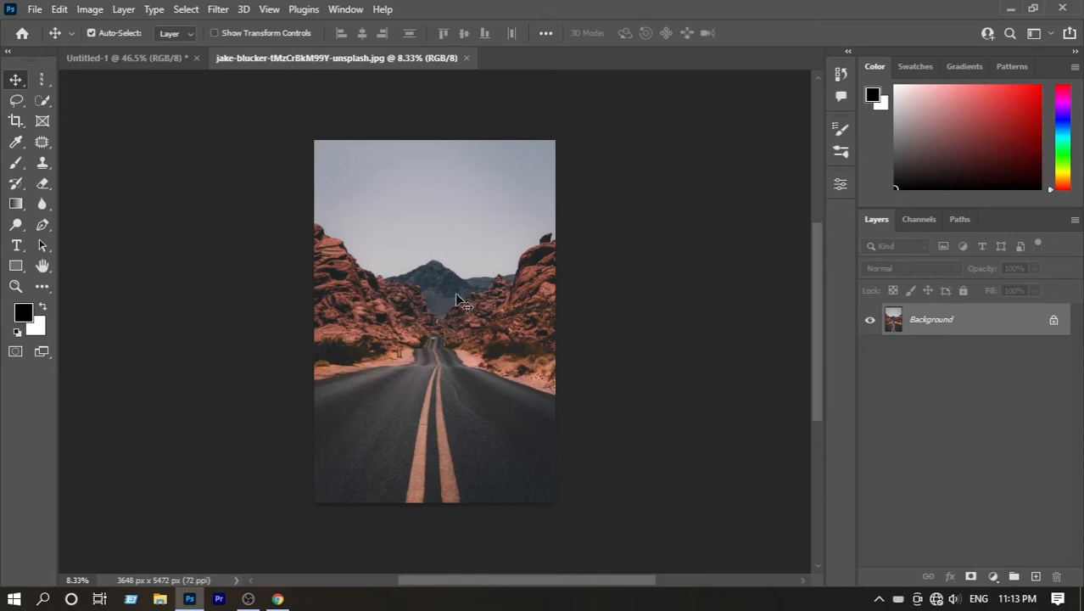
Step: Copy the road photo into the Untitled-1 document with the Move tool and reposition it on the canvas
drag(507, 315, 366, 256)
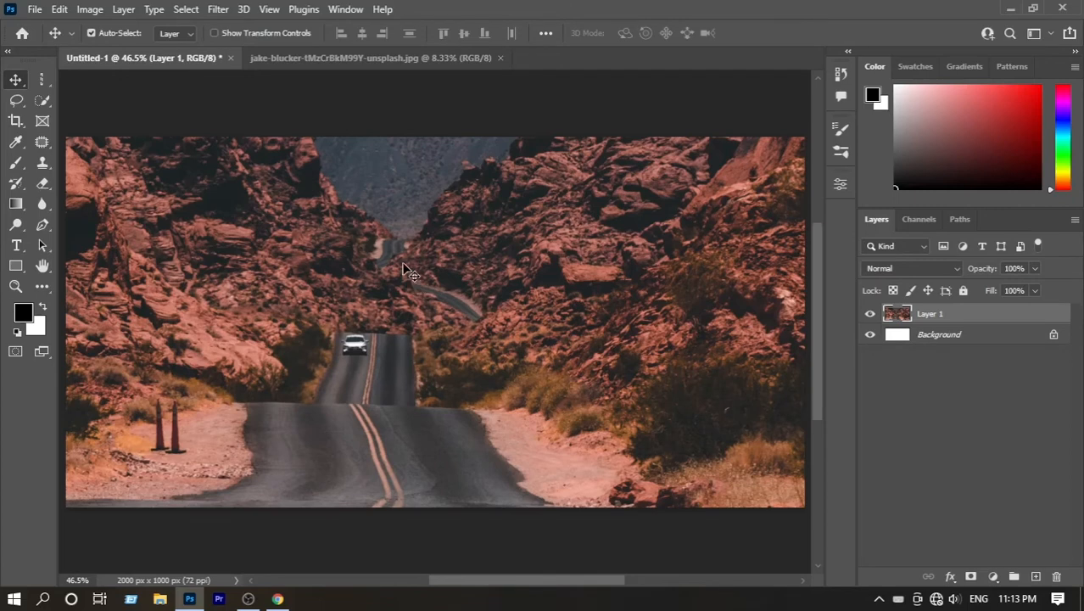
drag(404, 270, 506, 347)
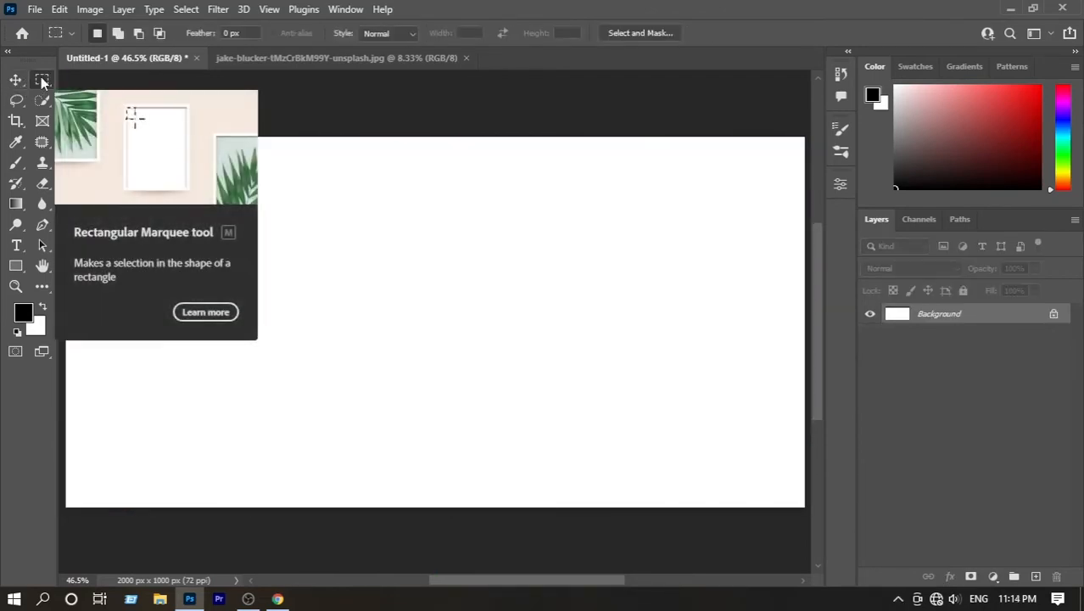
Step: Select the upper strip of sky across the full width of the road photo with the Rectangular Marquee tool
click(40, 78)
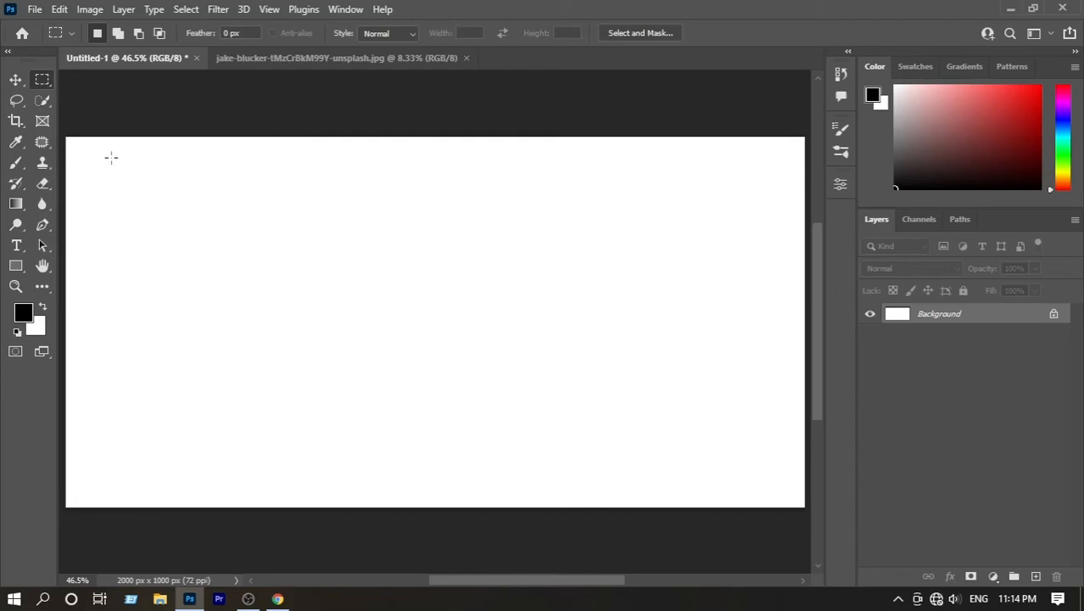
click(280, 61)
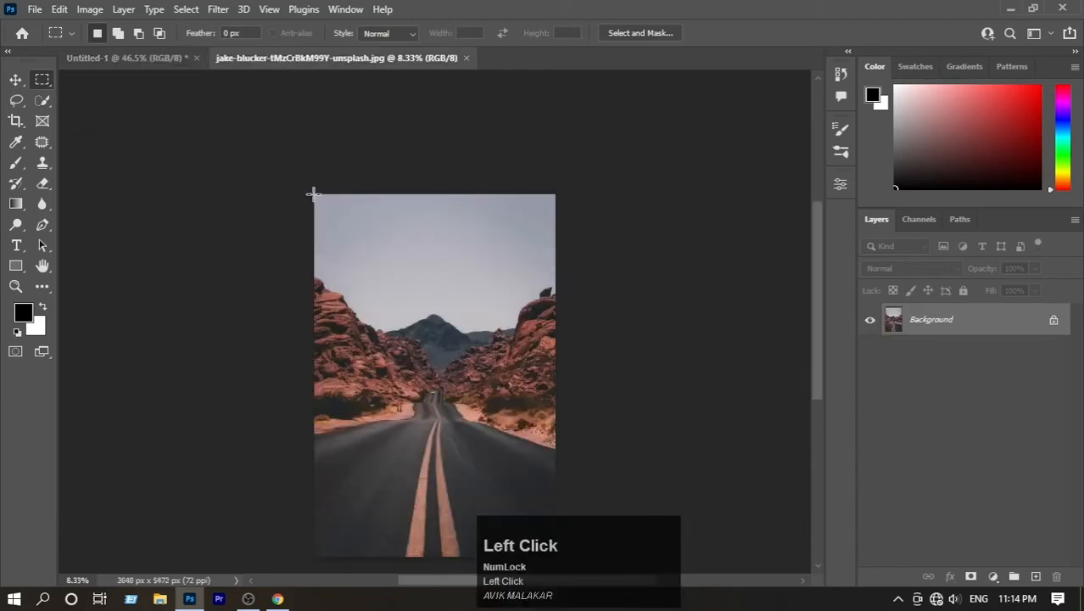
drag(297, 192, 559, 272)
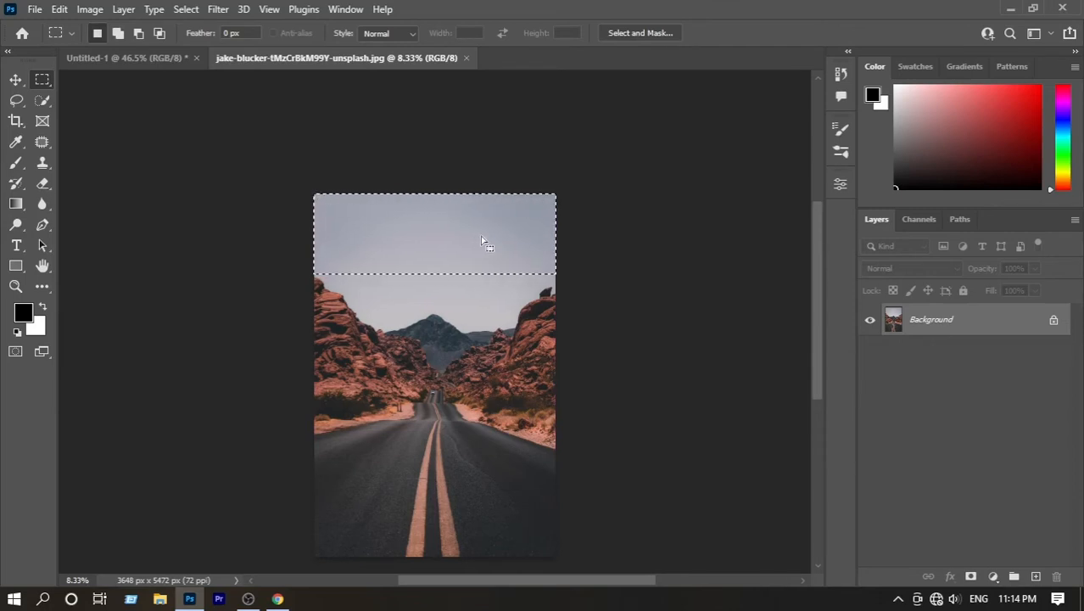
mouse_move(481, 237)
mouse_down()
mouse_move(482, 257)
mouse_move(485, 240)
mouse_up()
scroll(485, 241, up, 1)
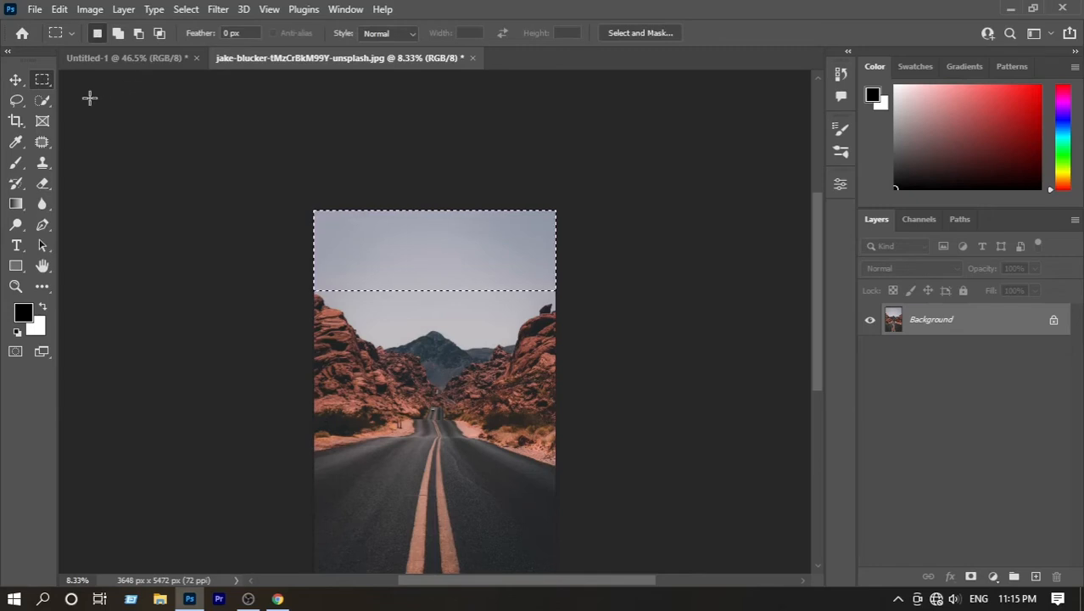
Step: Transfer the selected sky area from the road photo into the Untitled-1 document with the Move tool
click(17, 79)
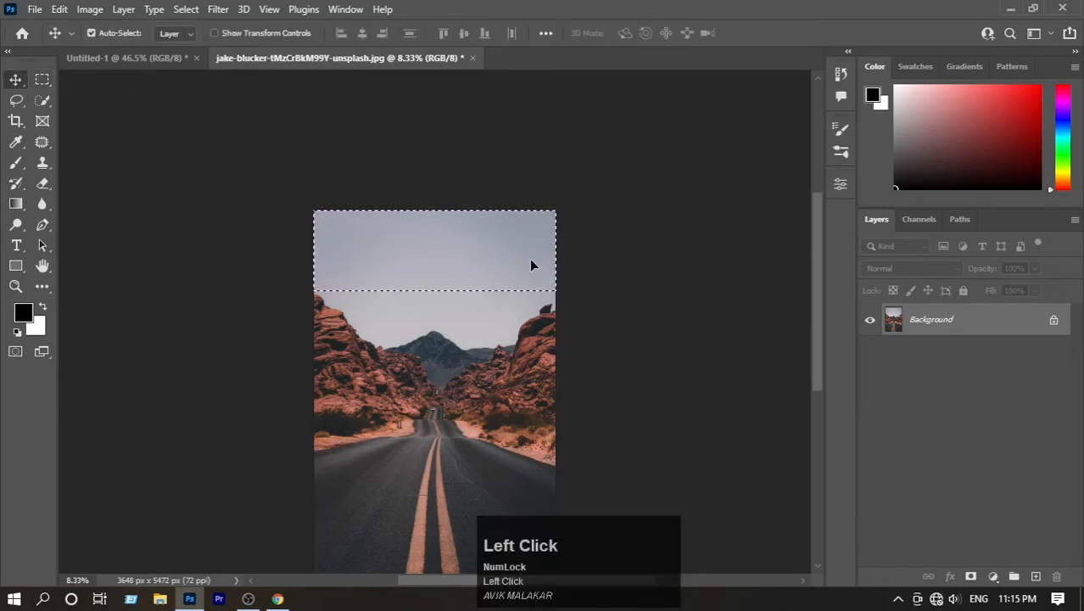
drag(502, 258, 158, 66)
drag(324, 246, 84, 110)
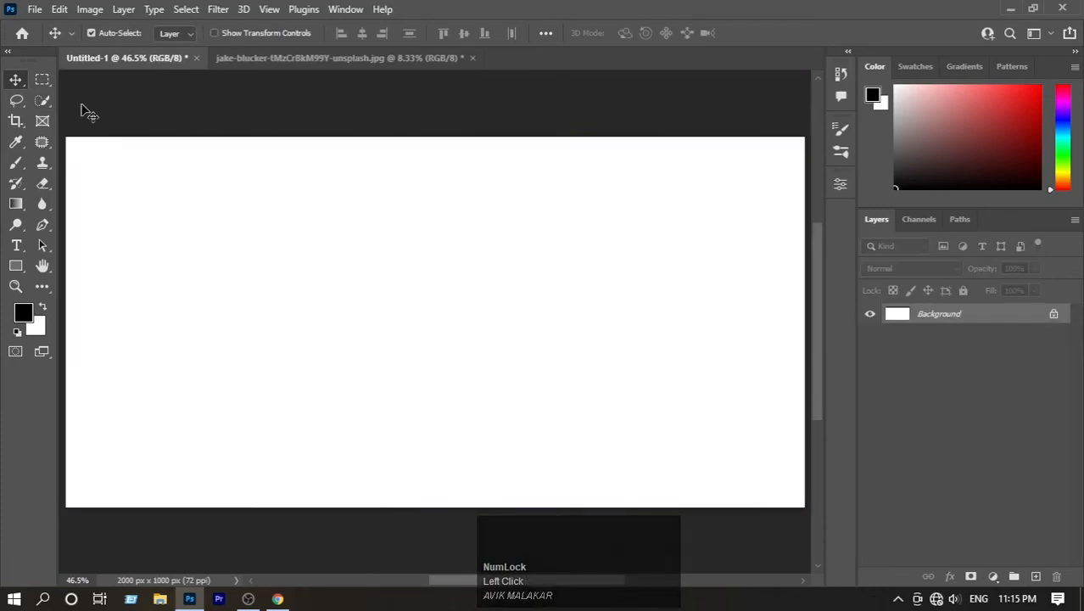
Step: Draw a circular selection with the Elliptical Marquee tool and move its outline to the middle of the canvas
click(50, 75)
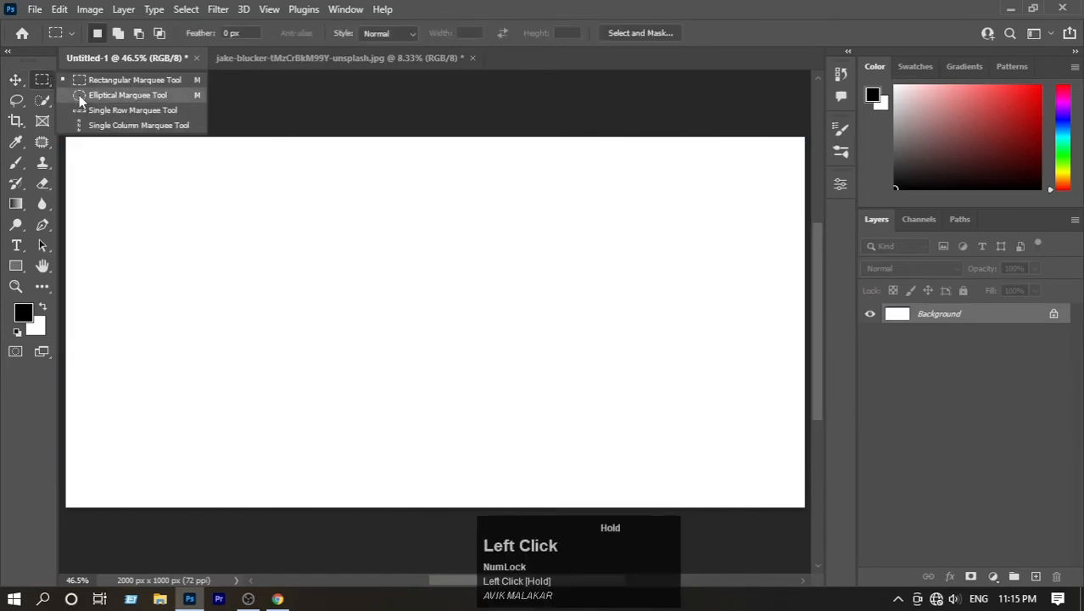
click(79, 95)
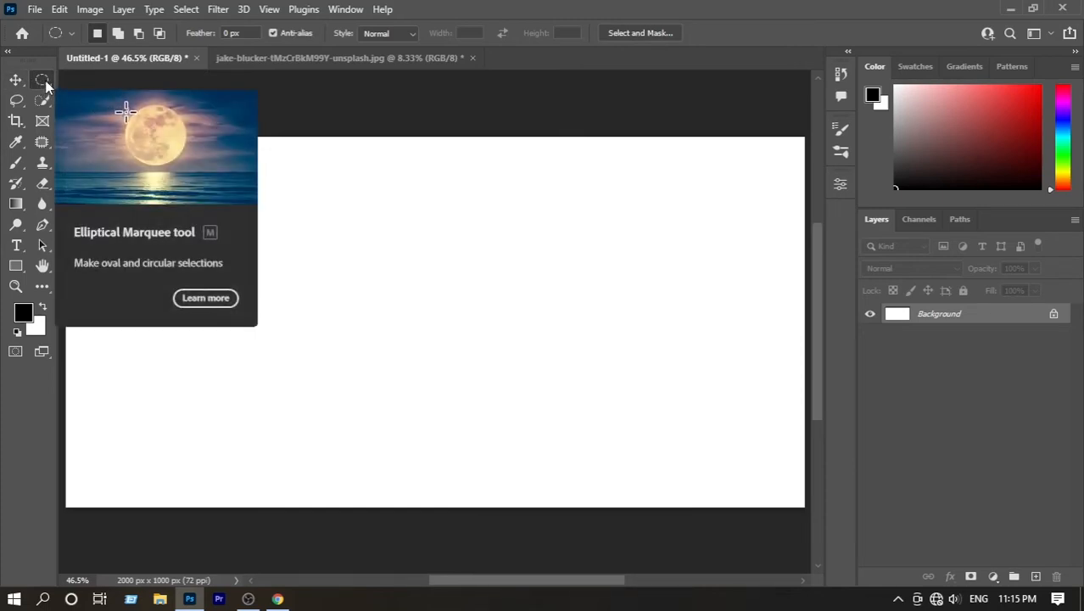
click(46, 82)
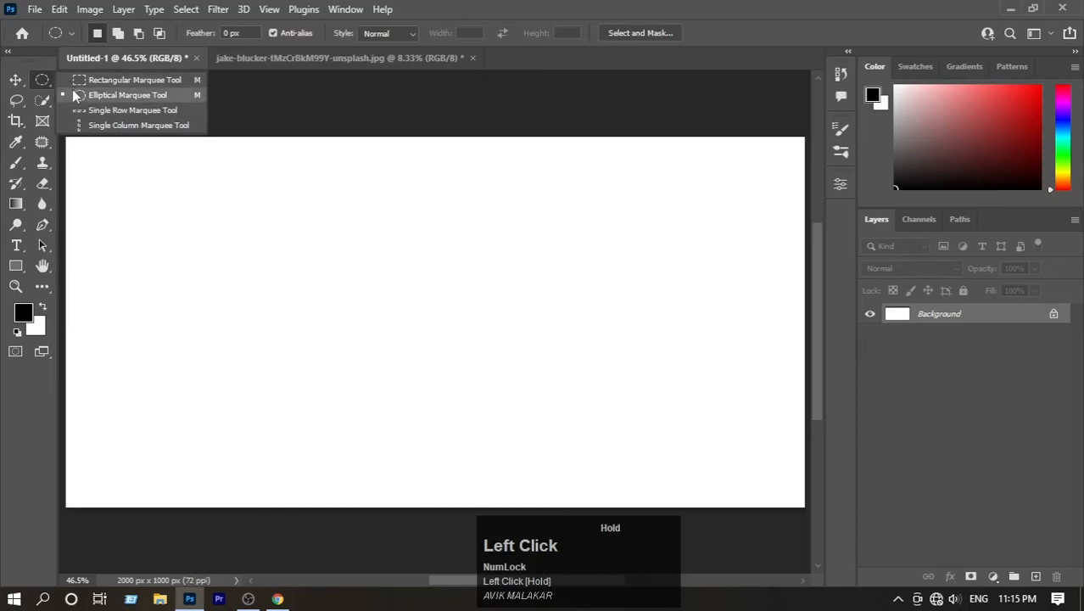
click(73, 90)
drag(233, 171, 648, 419)
key(shift)
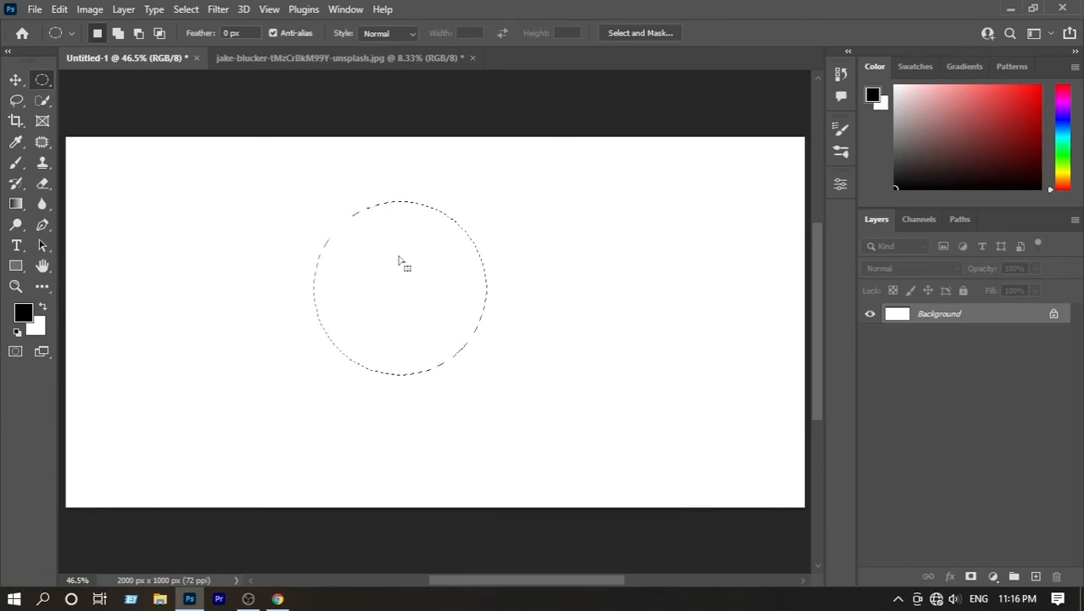
drag(400, 261, 430, 307)
Step: Fill the circular selection with the black foreground color and refill it with the white background color
key(alt+BackSpace)
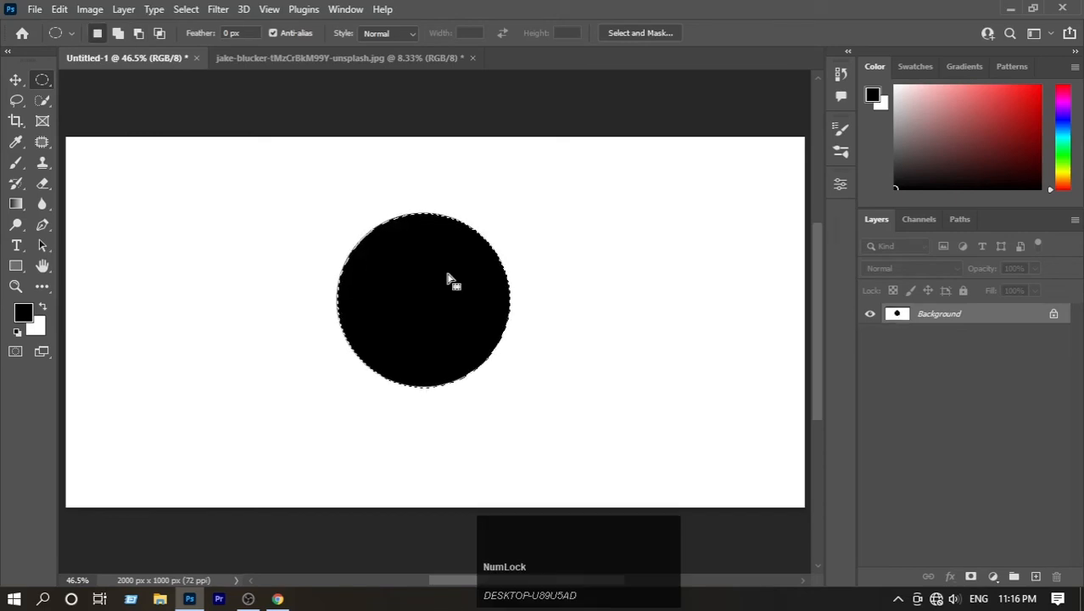
key(ctrl+BackSpace)
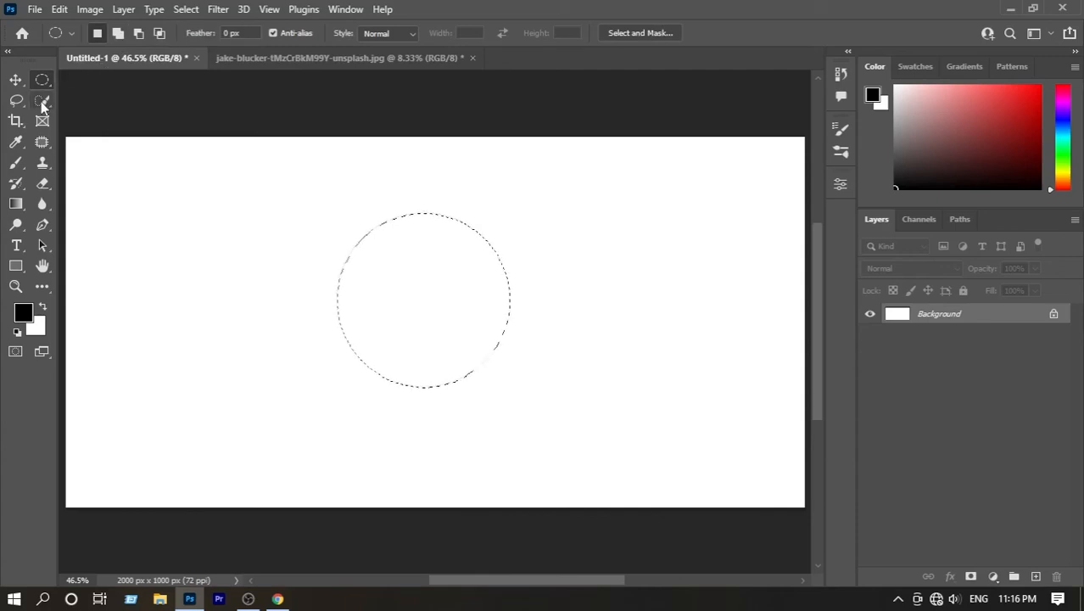
Step: Replace the circular selection with a tall rectangle using the Rectangular Marquee tool in New selection mode, and clear the selection
drag(43, 80, 129, 83)
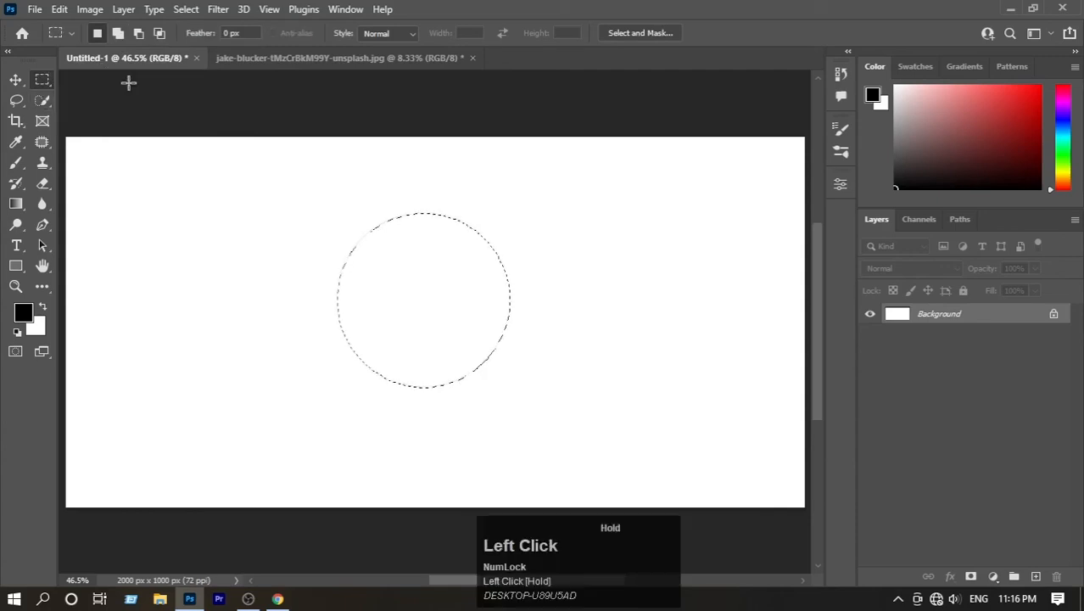
click(40, 103)
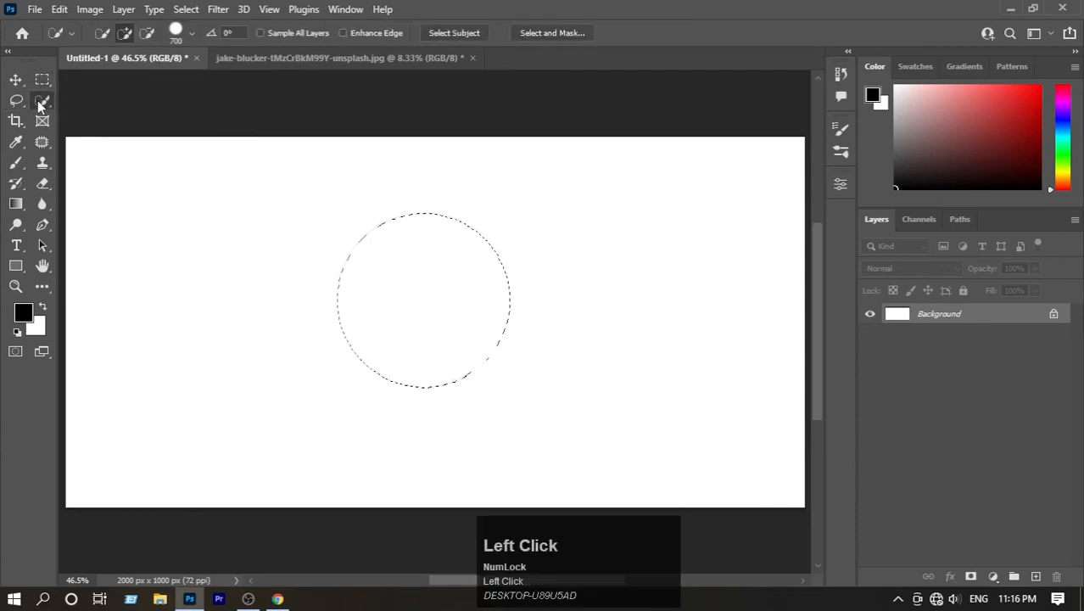
click(40, 80)
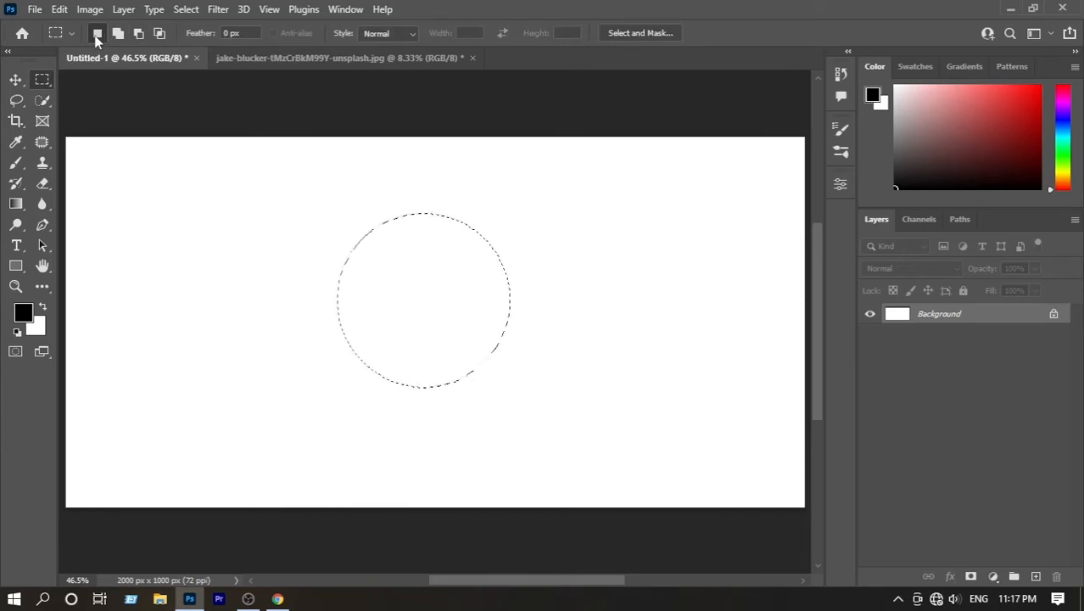
drag(150, 182, 216, 284)
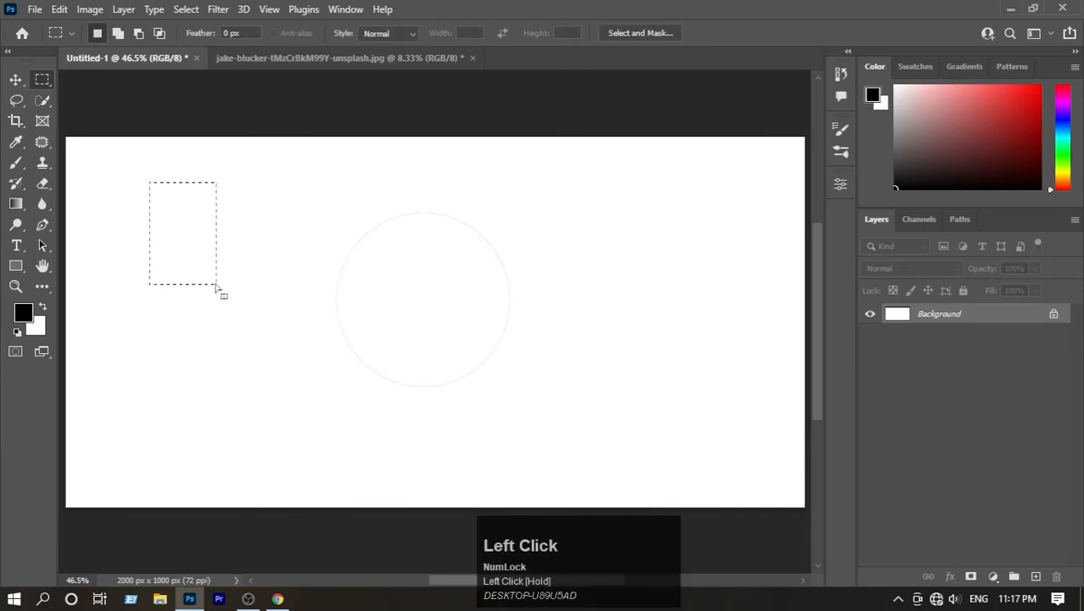
key(ctrl+z)
click(228, 221)
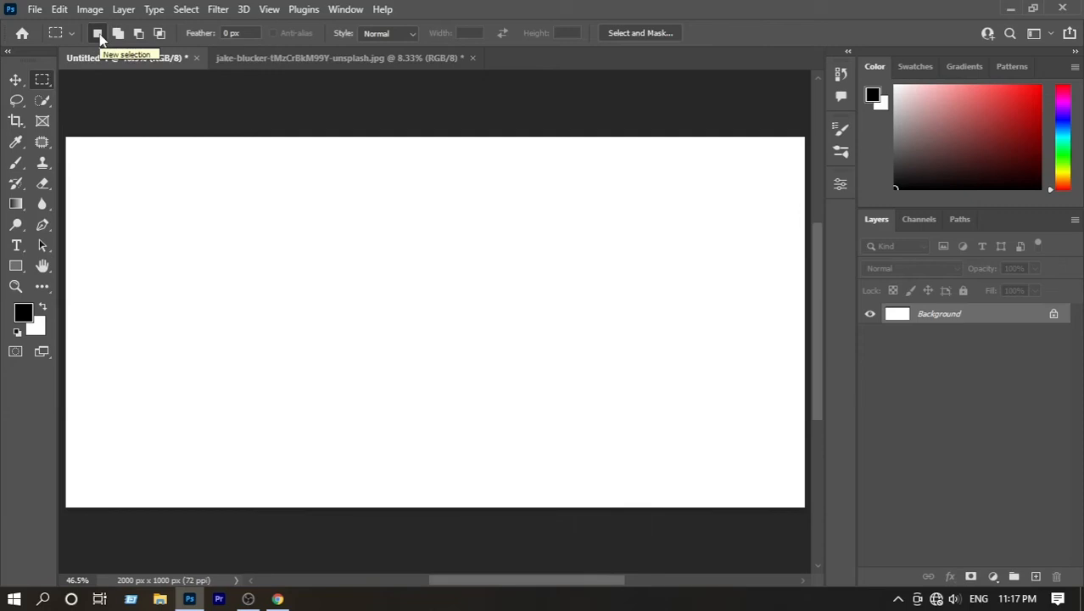
Step: Select a rectangle in the canvas's upper middle, and add a second rectangle to its left plus a connecting strip in Add to selection mode
drag(155, 177, 271, 310)
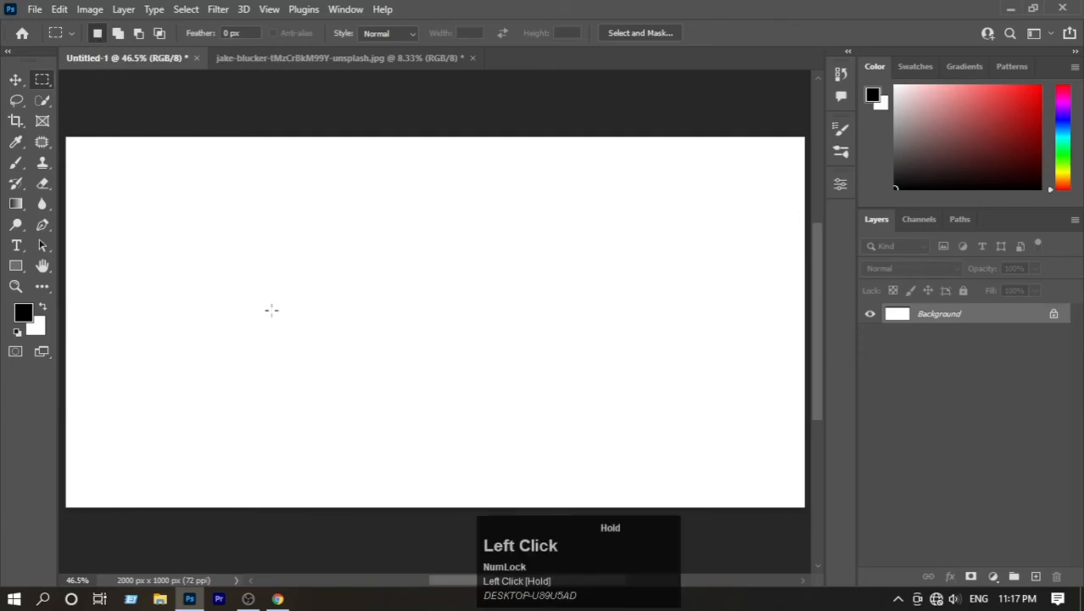
drag(359, 187, 484, 319)
click(115, 35)
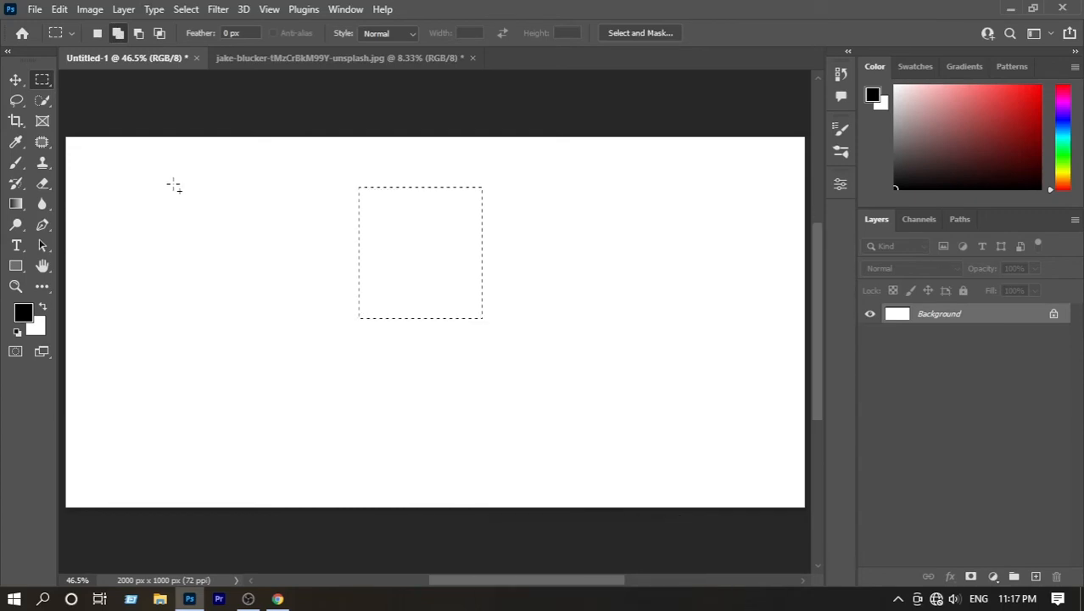
drag(173, 186, 315, 308)
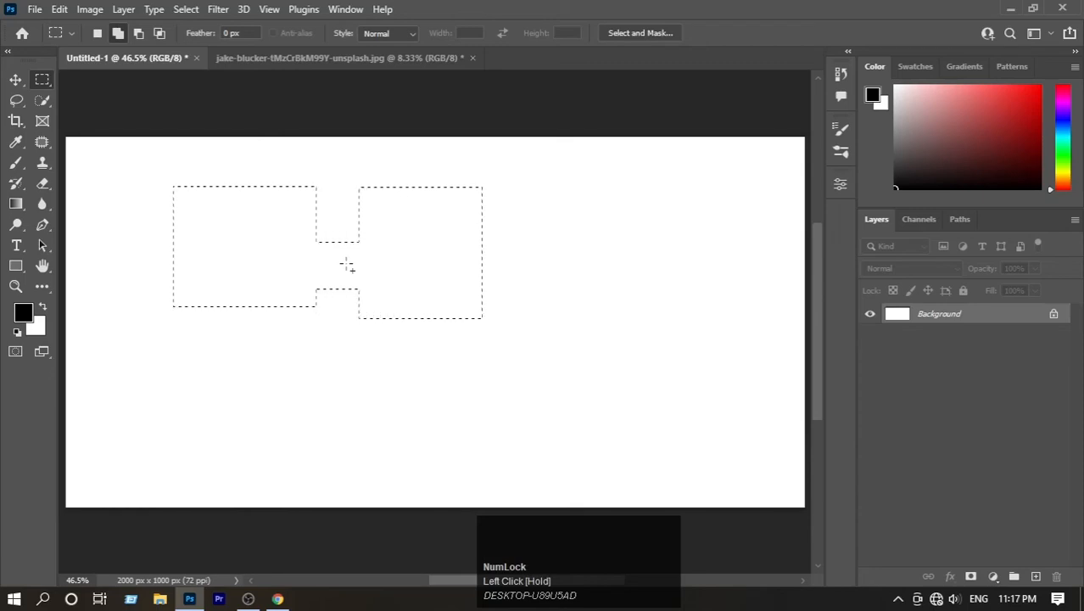
Step: Subtract the outer edge of the right-hand rectangle and the middle of the connecting strip from the selection
click(139, 38)
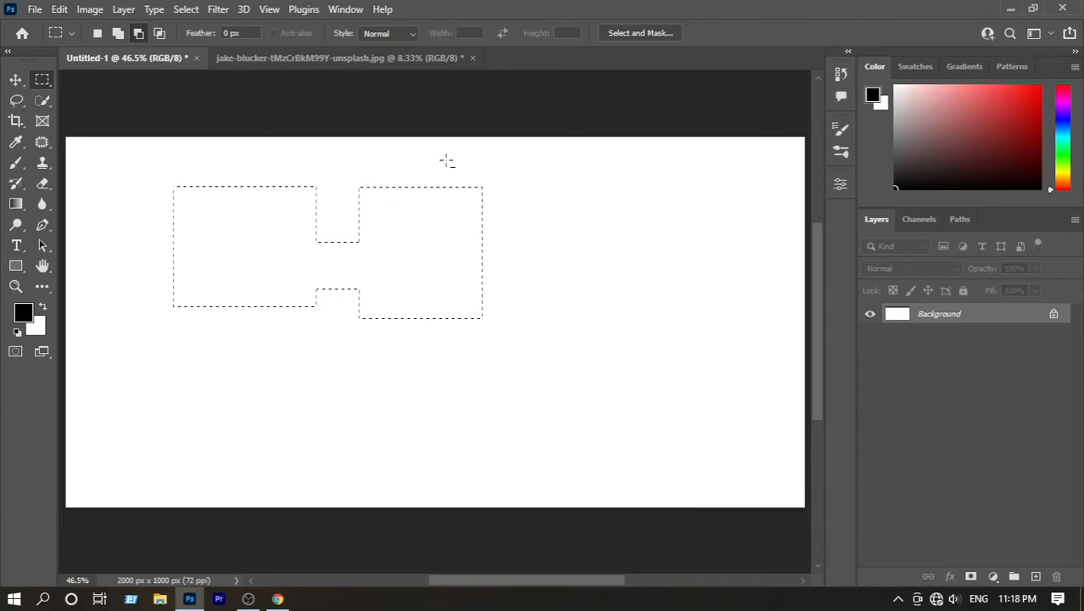
drag(447, 160, 508, 334)
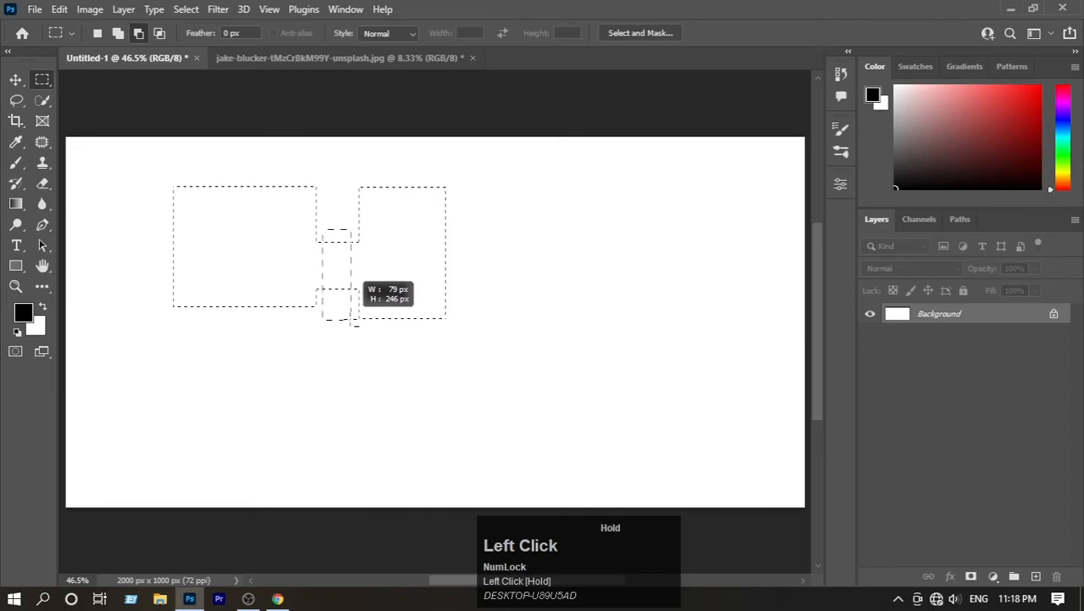
drag(354, 323, 352, 319)
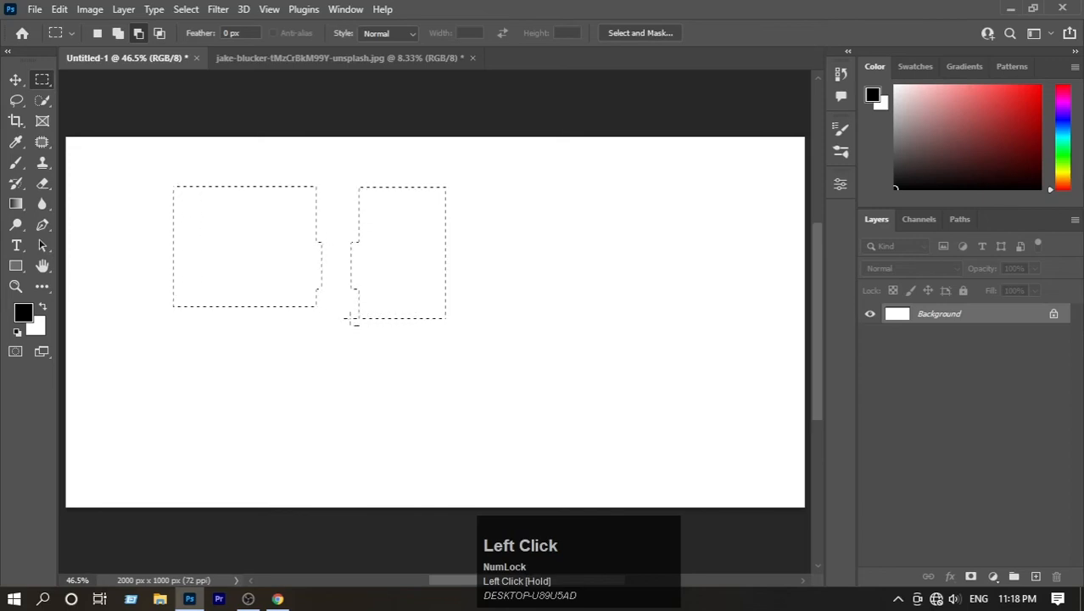
key(ctrl+z)
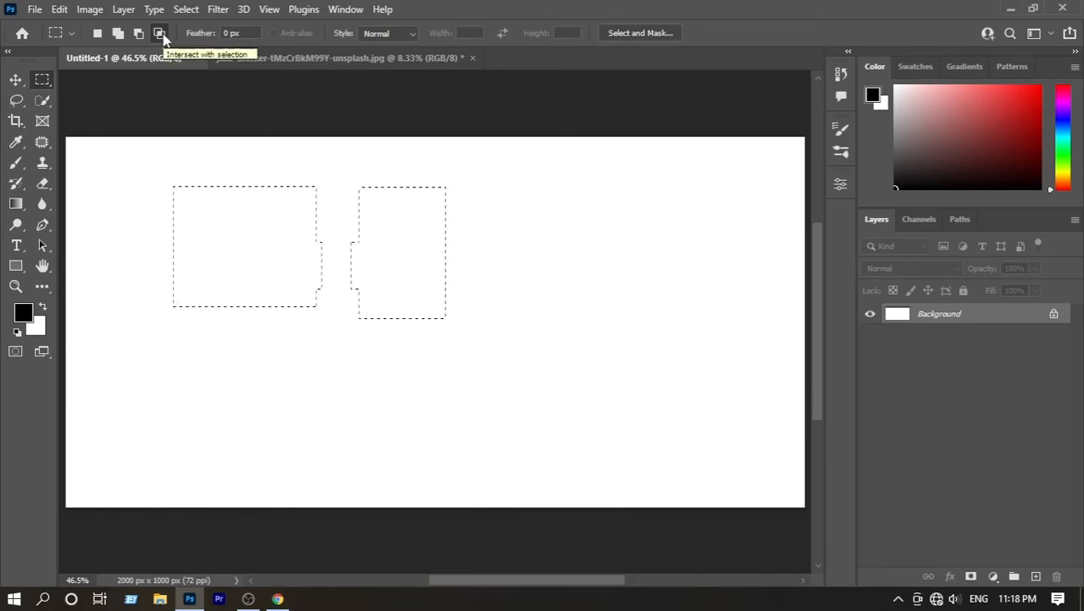
Step: Try Intersect with selection on the two-part selection, and clear the selection
click(160, 34)
click(284, 170)
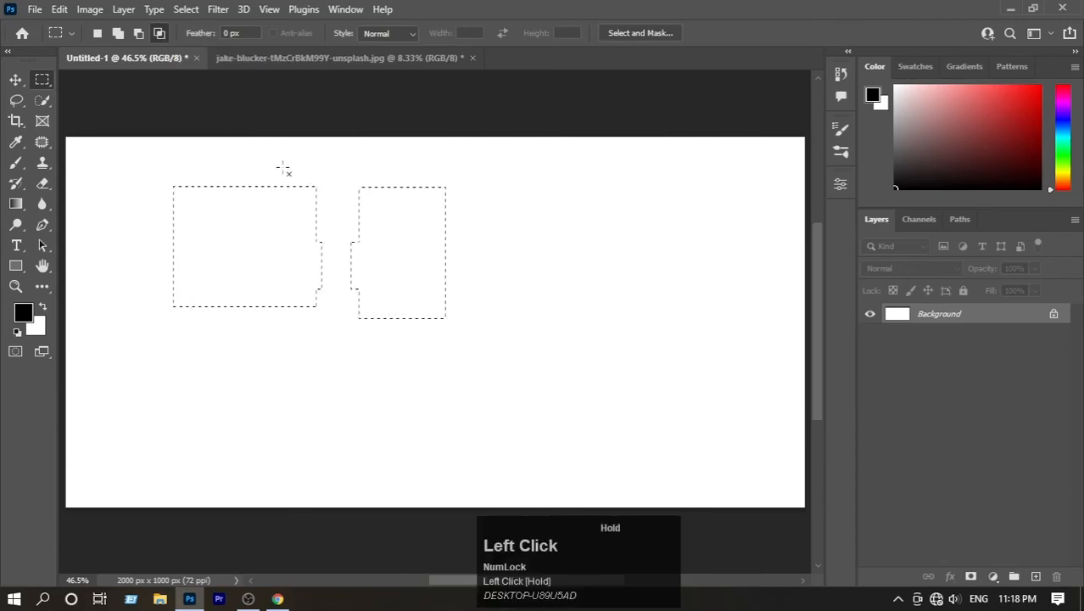
mouse_move(285, 170)
mouse_down()
mouse_move(401, 277)
mouse_move(351, 203)
mouse_move(290, 175)
mouse_up()
click(491, 230)
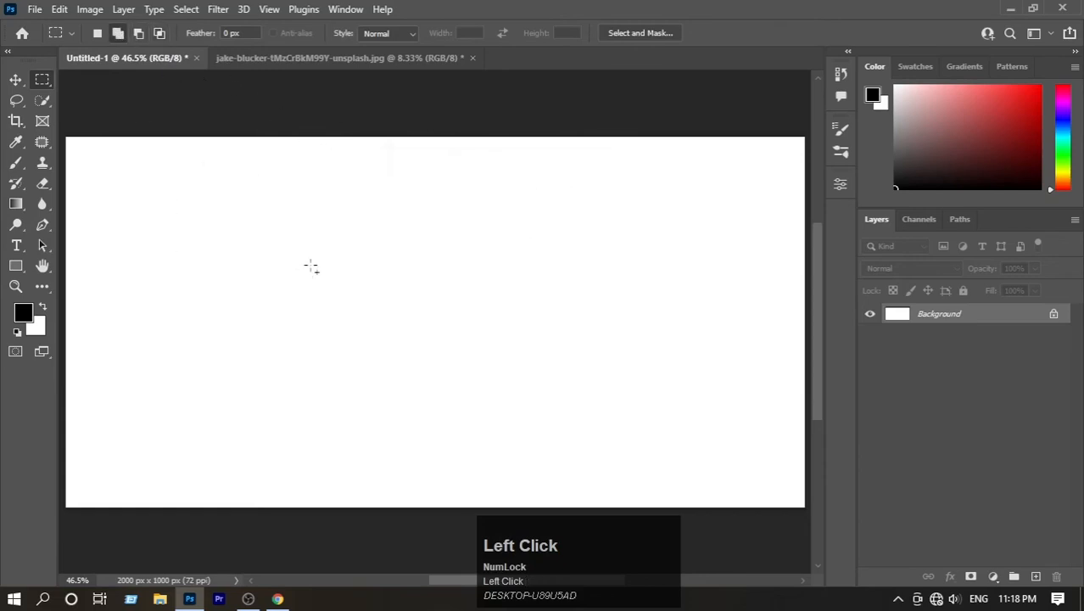
Step: Build a selection of six separate rectangles in Add to selection mode, and intersect it with one large rectangle overlapping them all
drag(175, 179, 297, 277)
drag(379, 239, 441, 302)
drag(504, 212, 542, 273)
drag(619, 206, 657, 303)
drag(249, 336, 341, 431)
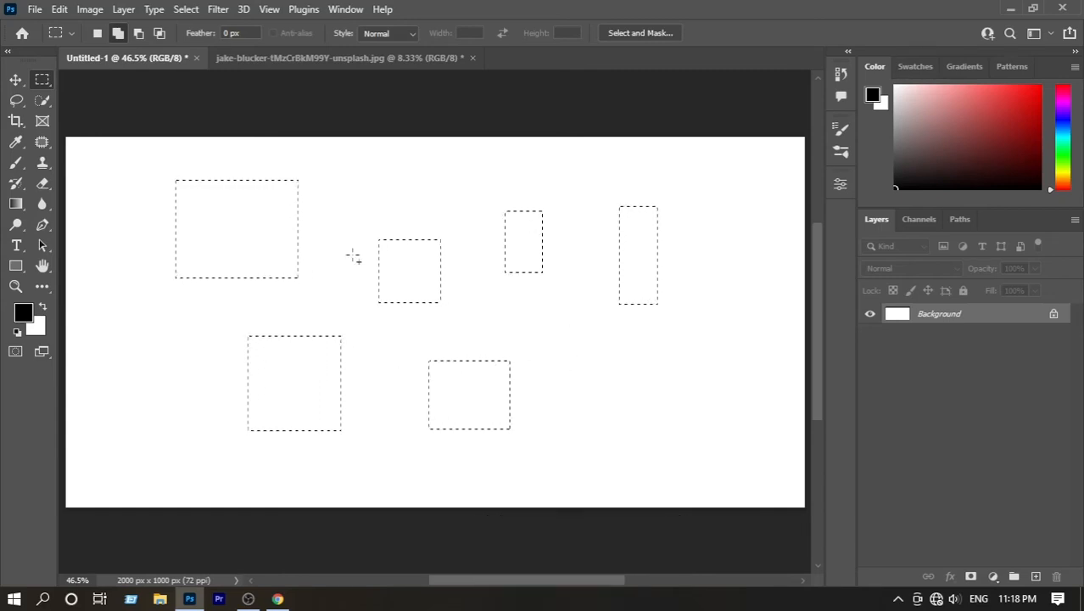
click(159, 33)
drag(232, 215, 642, 379)
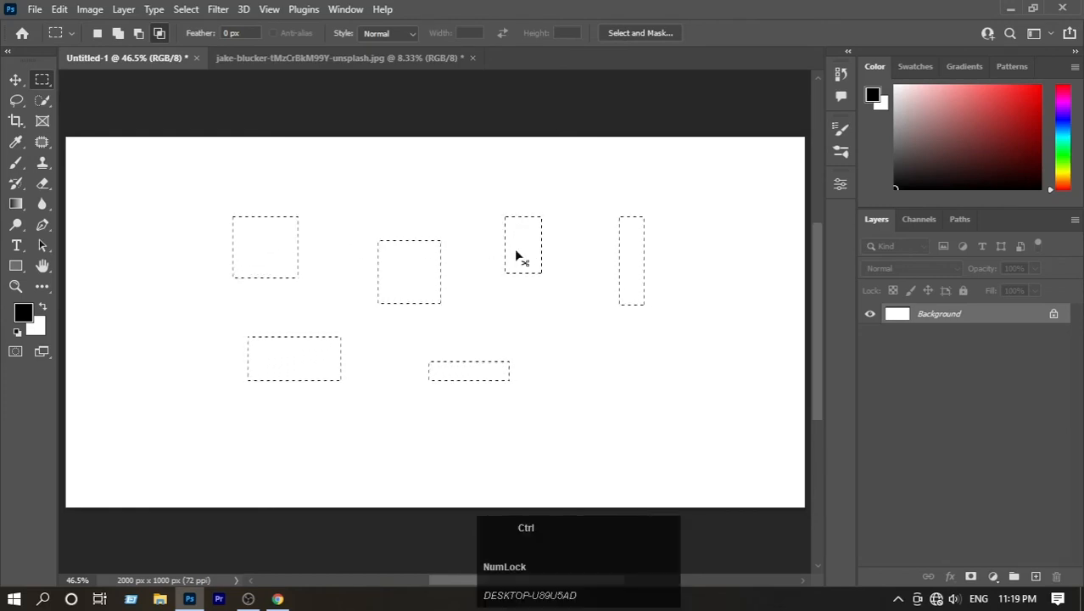
Step: Clear the intersected selection, and select and deselect the entire canvas
key(ctrl+d)
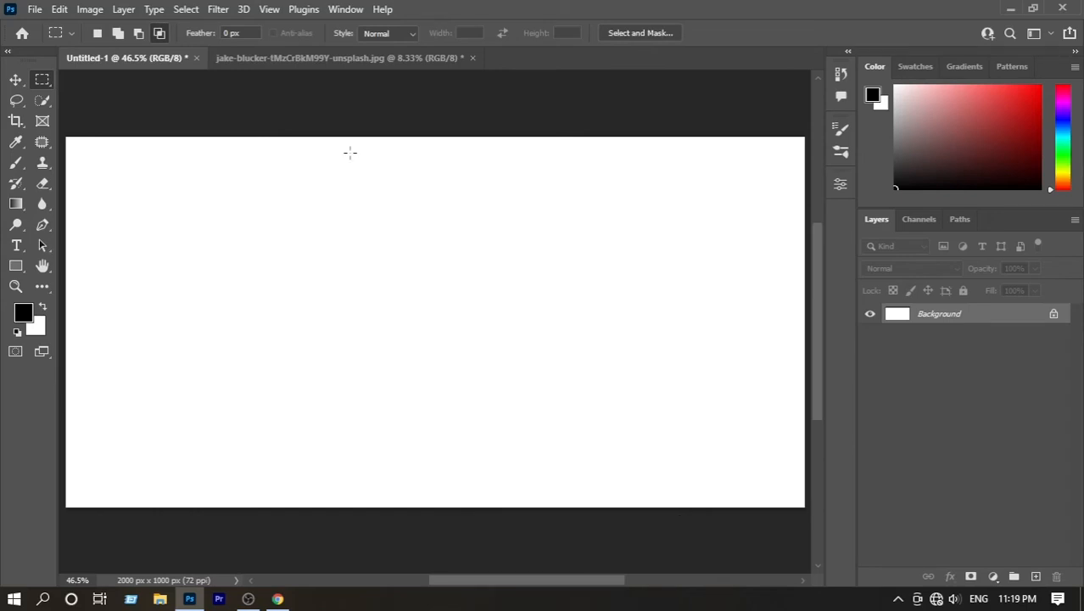
key(ctrl+a)
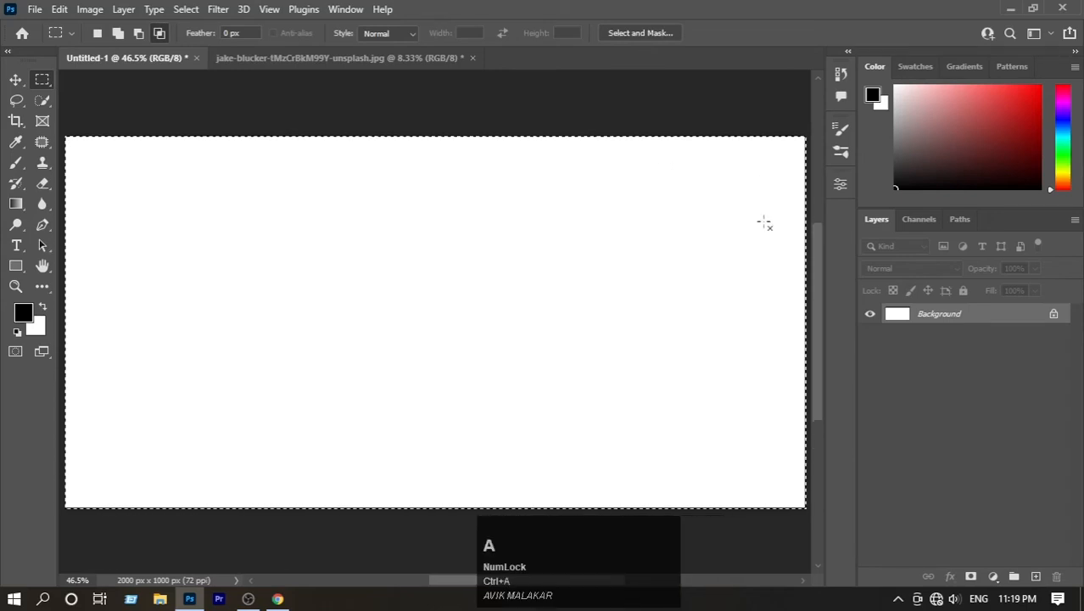
click(763, 266)
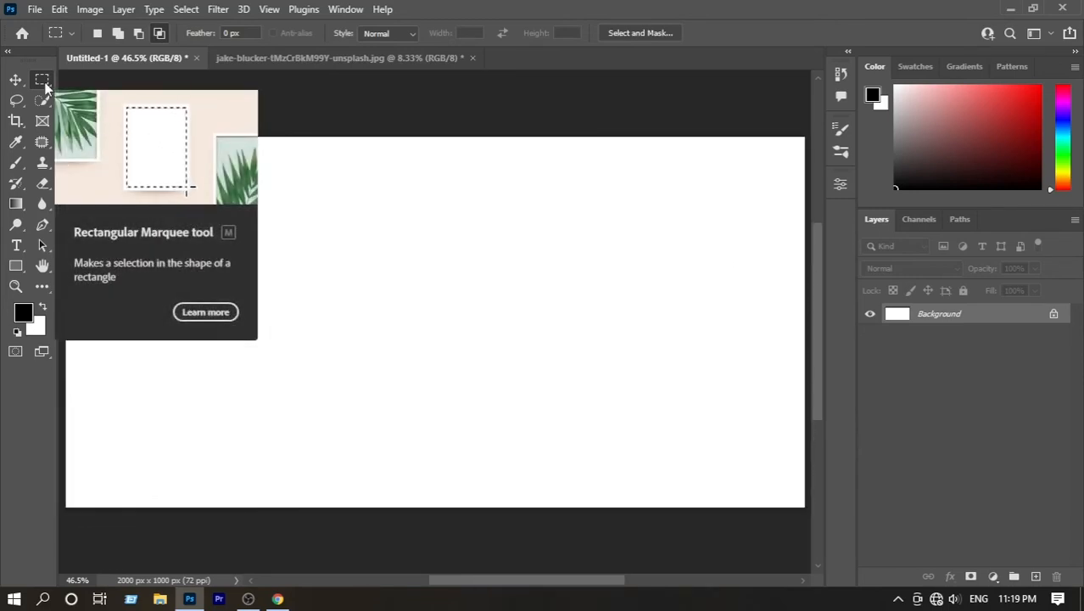
Step: Draw a wide oval selection and a perfectly round one with the Elliptical Marquee tool, and remove the selection
click(45, 88)
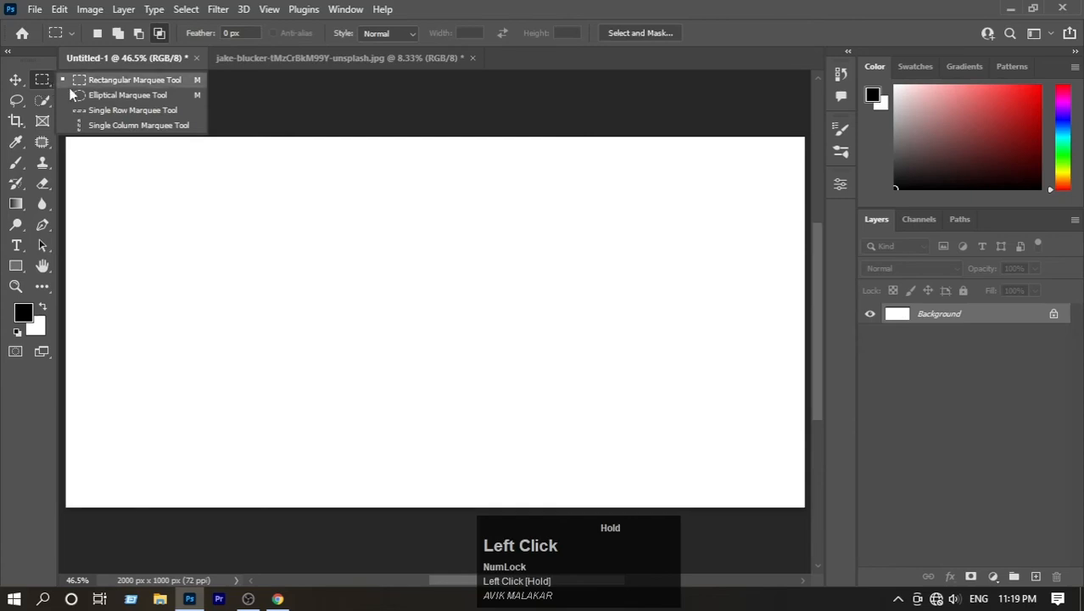
click(99, 98)
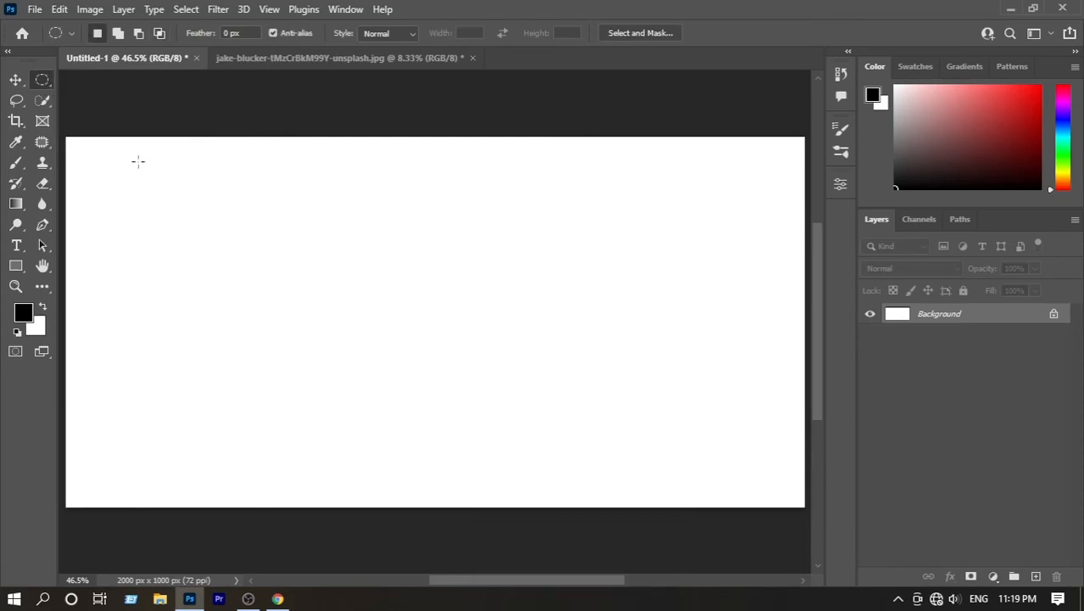
drag(138, 161, 324, 225)
drag(327, 224, 328, 225)
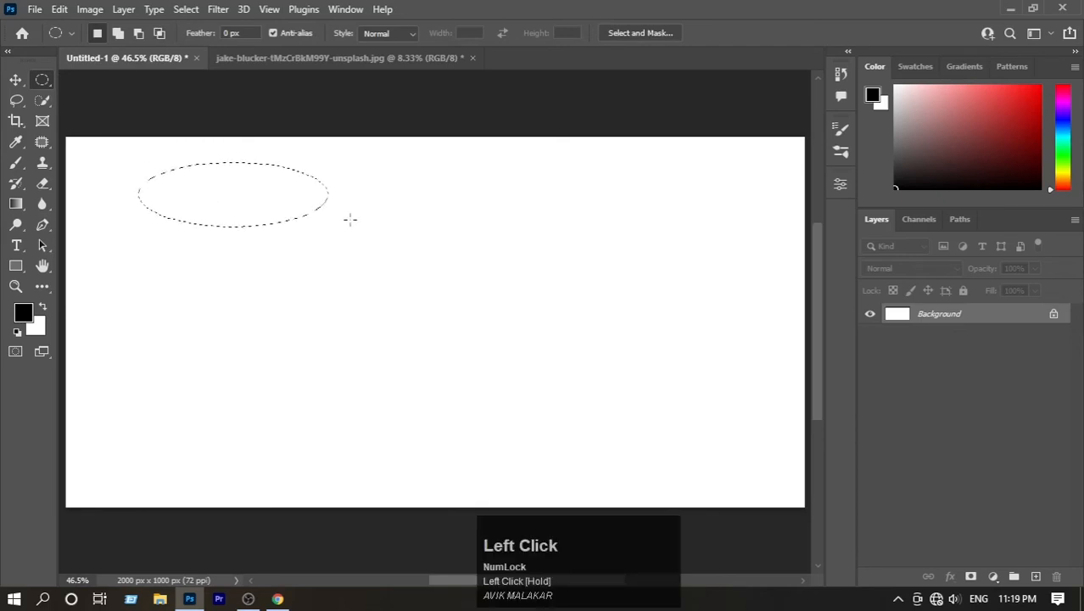
mouse_move(370, 179)
shift+mouse_down()
mouse_move(473, 317)
mouse_move(484, 262)
mouse_move(488, 330)
mouse_move(509, 360)
shift+mouse_up()
key(ctrl+z)
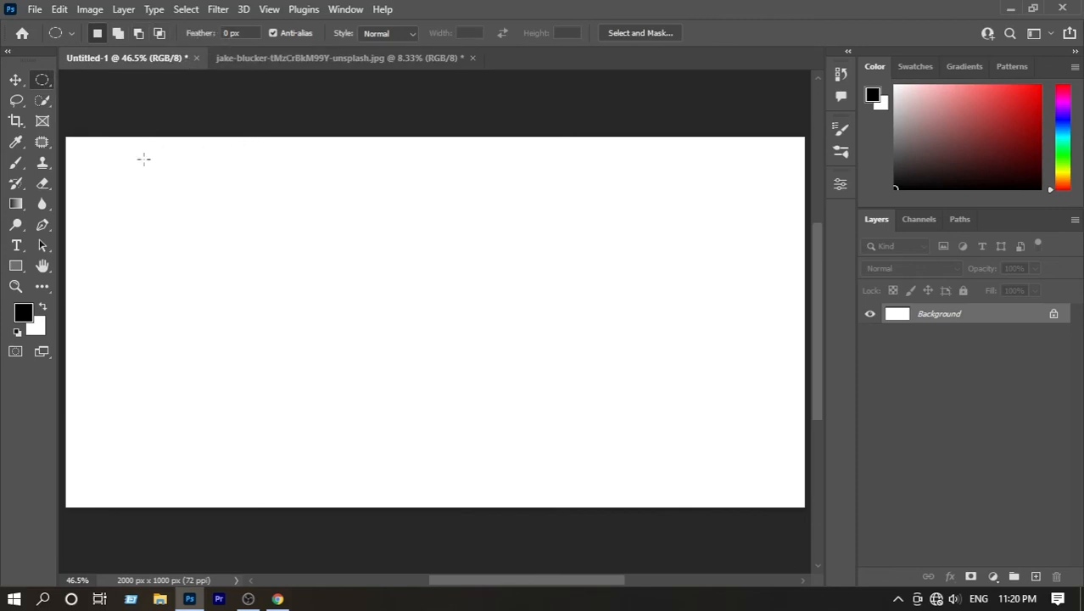
Step: Draw a tiny circular selection with Anti-alias off at about 2160% zoom, and fill it with a red foreground color
click(273, 36)
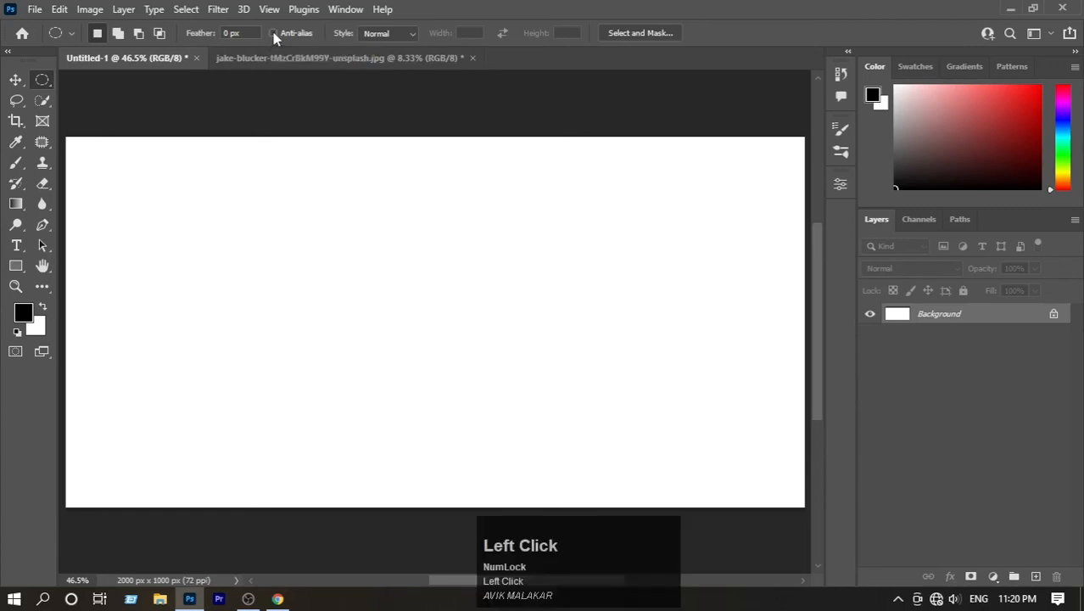
key(ctrl+space)
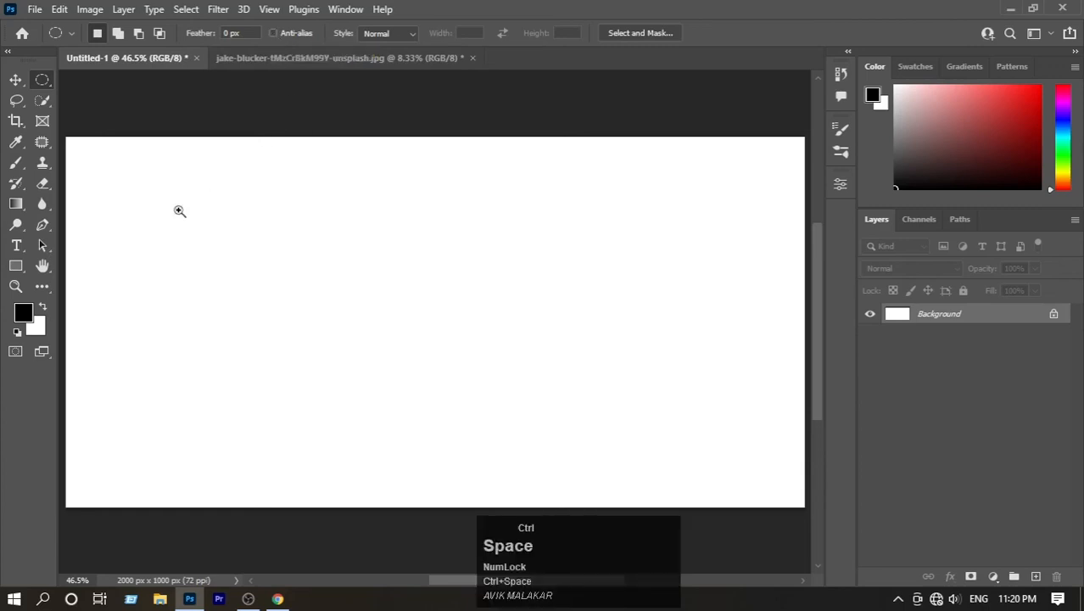
drag(149, 214, 370, 331)
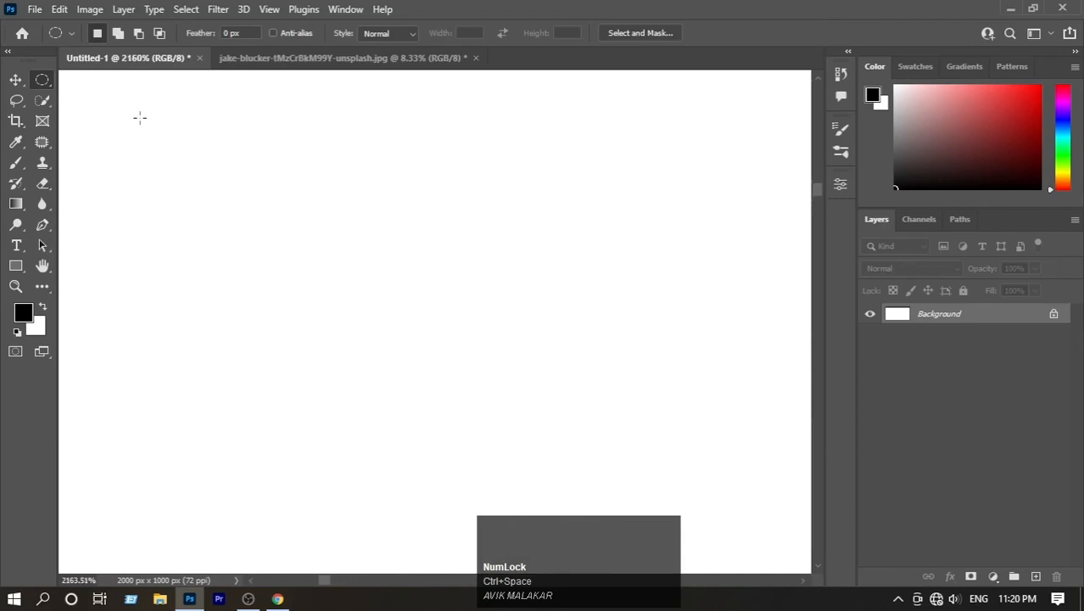
drag(139, 117, 249, 224)
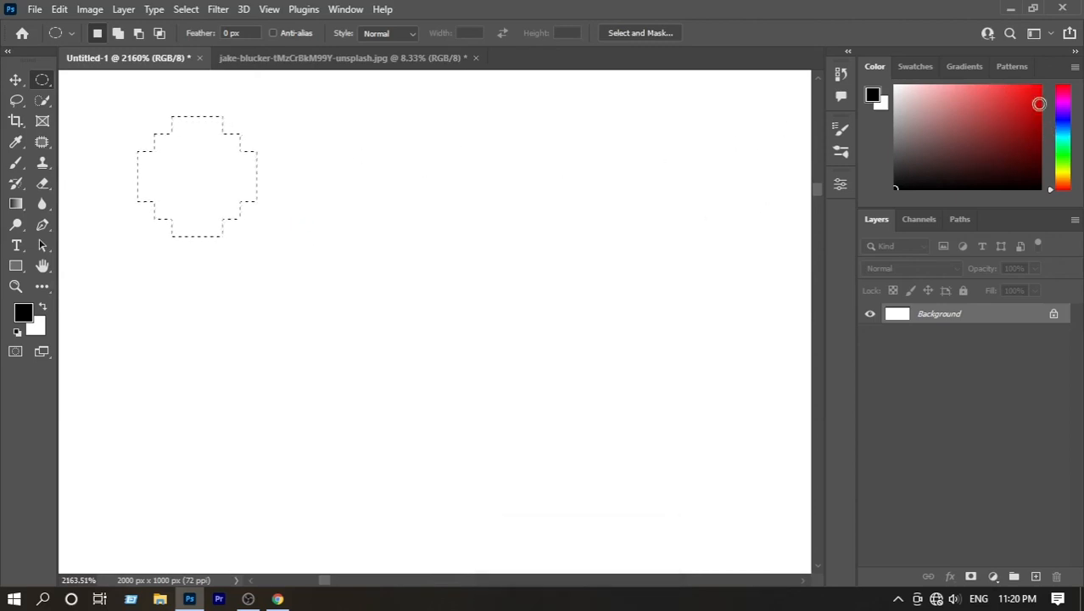
click(1039, 104)
key(alt+BackSpace)
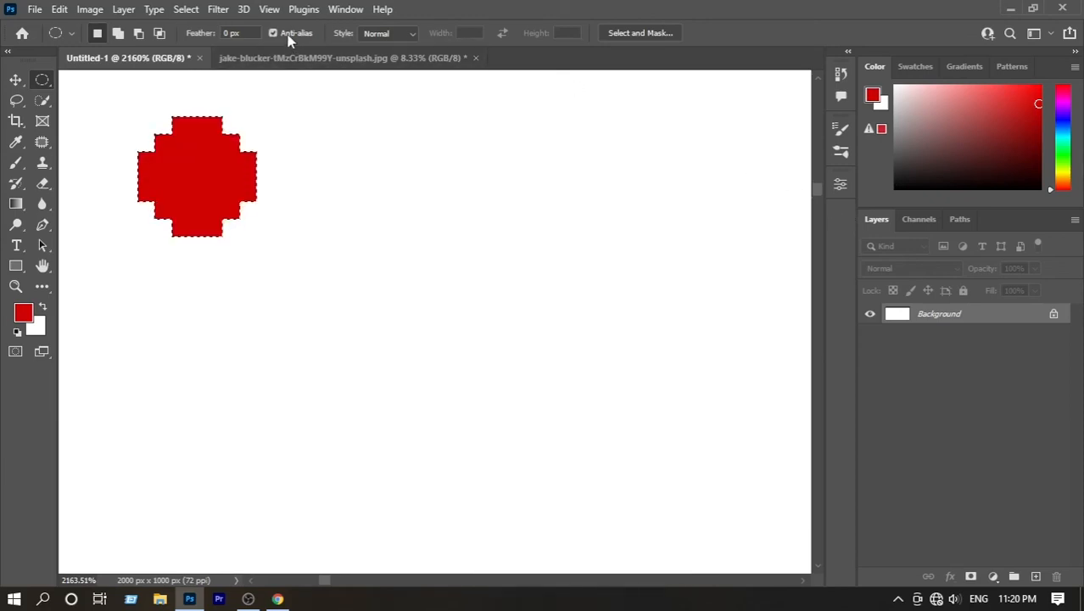
Step: Draw a second tiny circular selection with Anti-alias on beside the red shape, fill it with red, and deselect it
drag(345, 100, 471, 222)
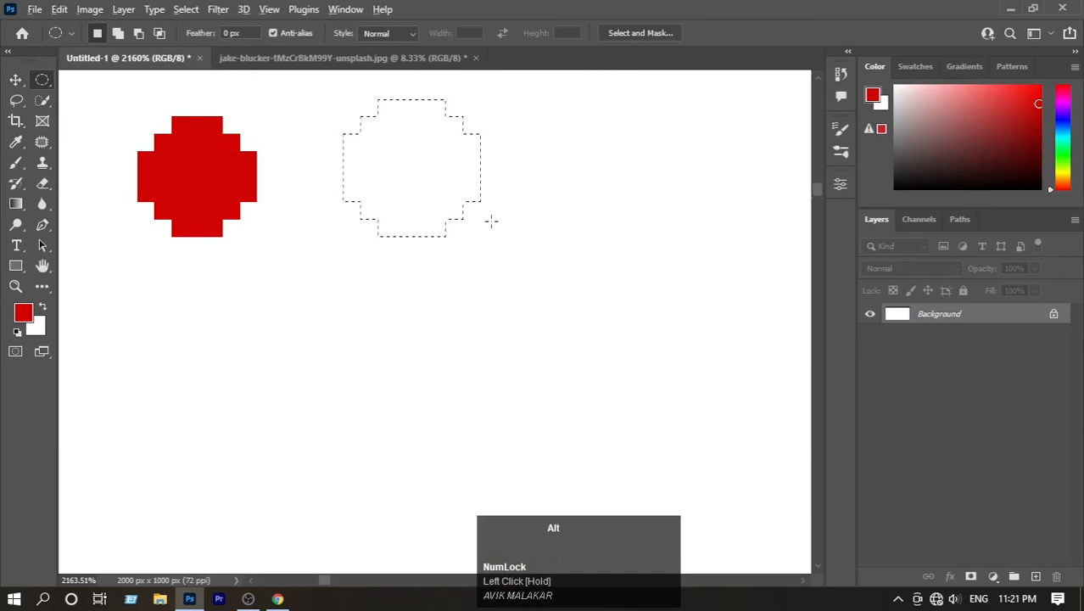
key(alt+BackSpace)
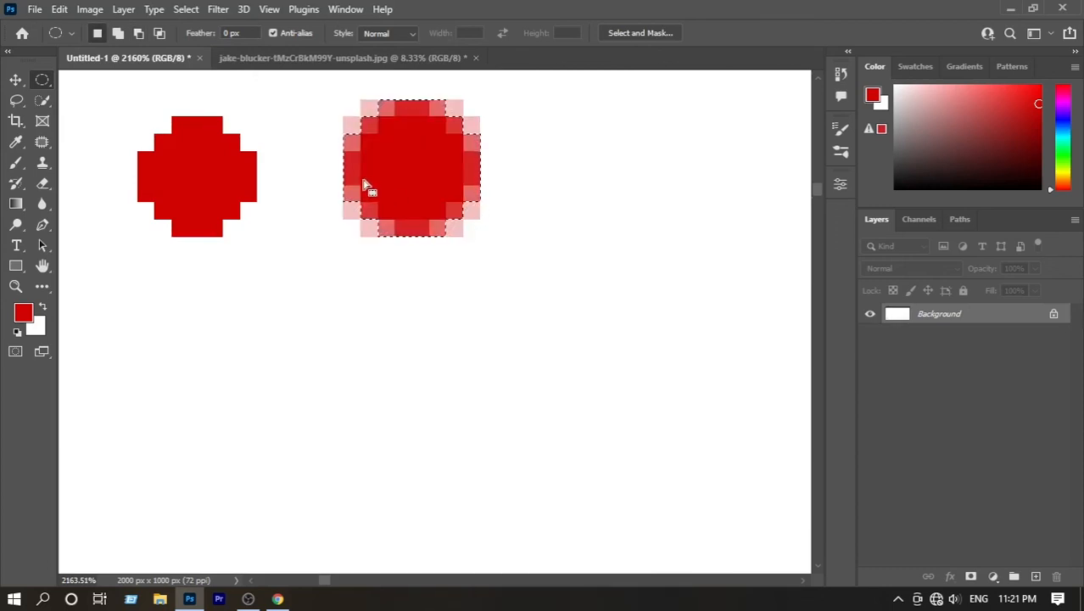
key(ctrl+d)
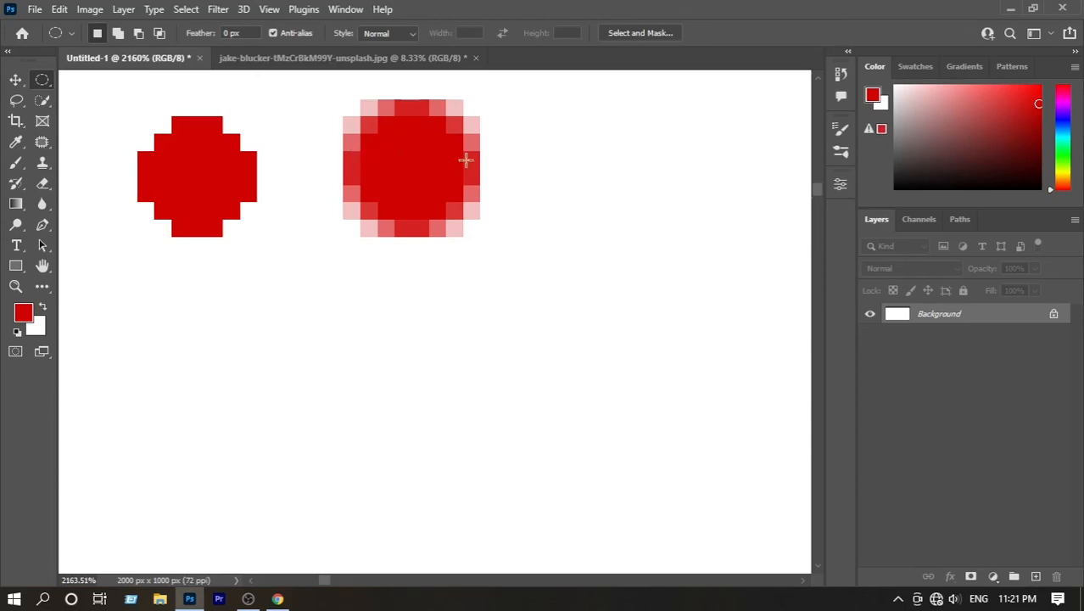
key(alt+space)
click(299, 164)
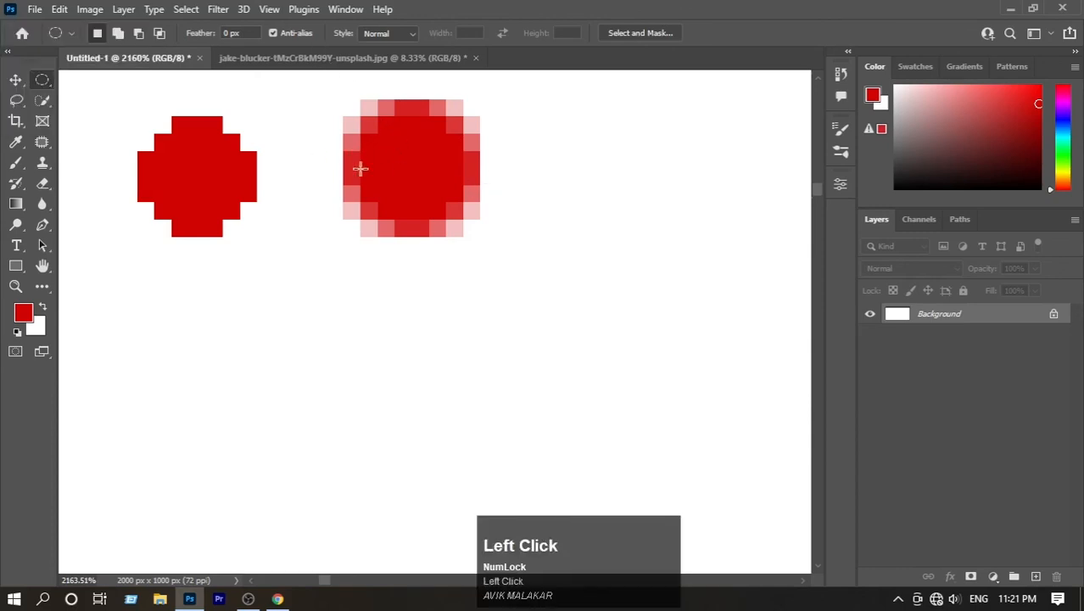
key(ctrl+space)
drag(435, 182, 276, 196)
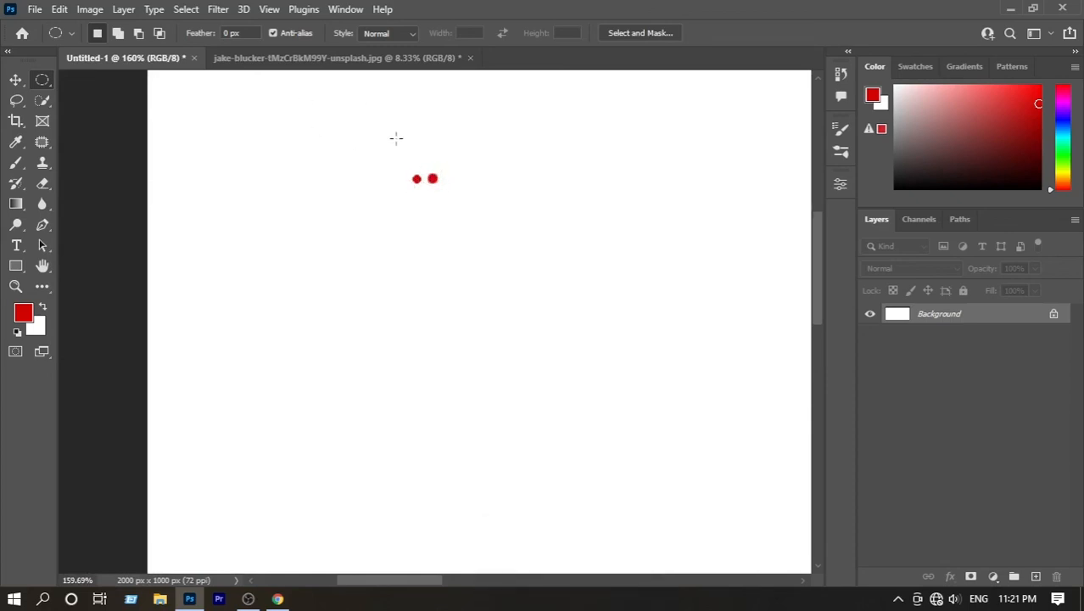
Step: Set the Elliptical Marquee style to Fixed Ratio with width 1 and height 1, and draw circular selections
drag(373, 138, 443, 186)
click(392, 32)
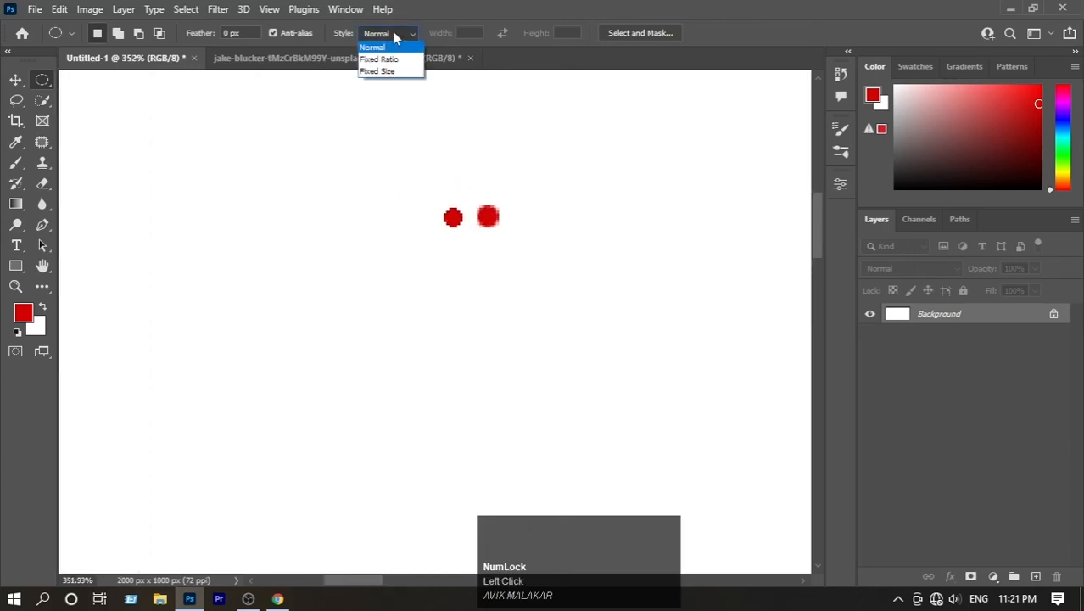
click(392, 32)
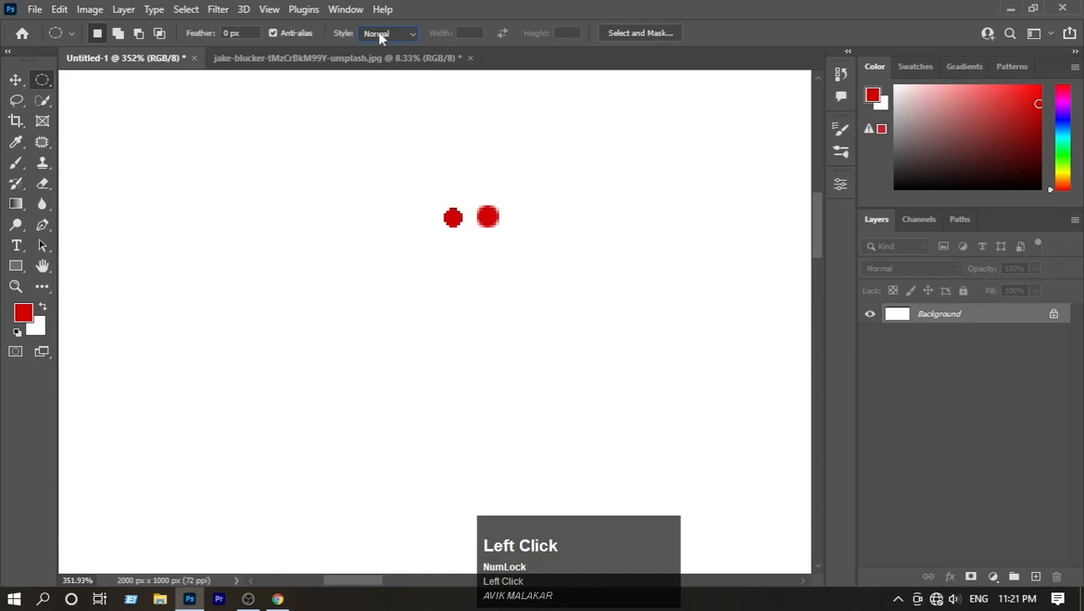
click(381, 34)
click(388, 56)
drag(329, 109, 395, 169)
drag(445, 134, 270, 316)
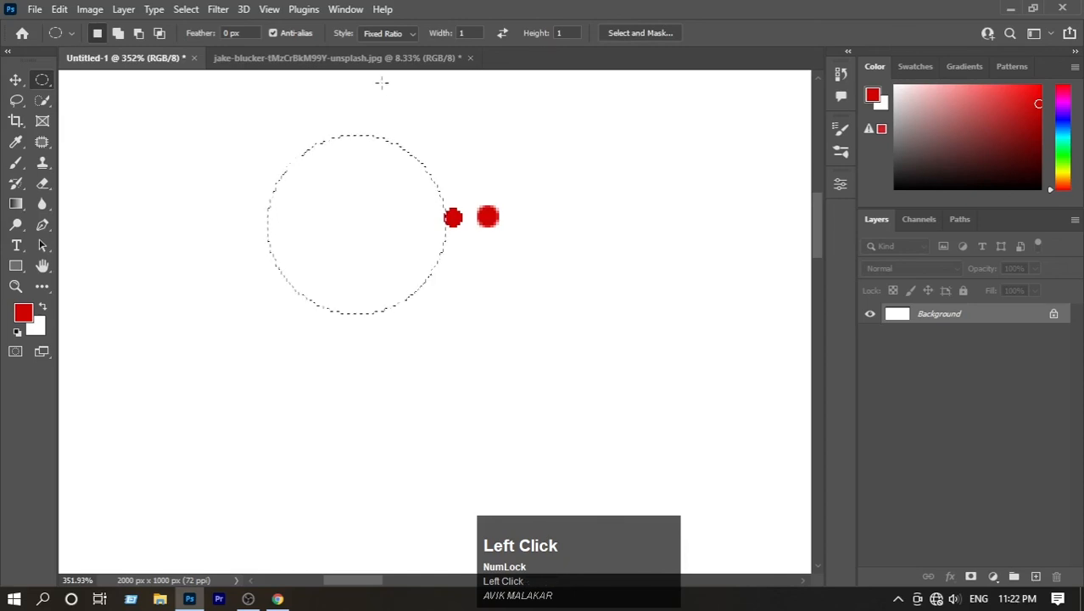
Step: Draw an unconstrained oval selection around both red dots in Normal style, and replace it with a 1:1 Fixed Ratio circle
click(382, 33)
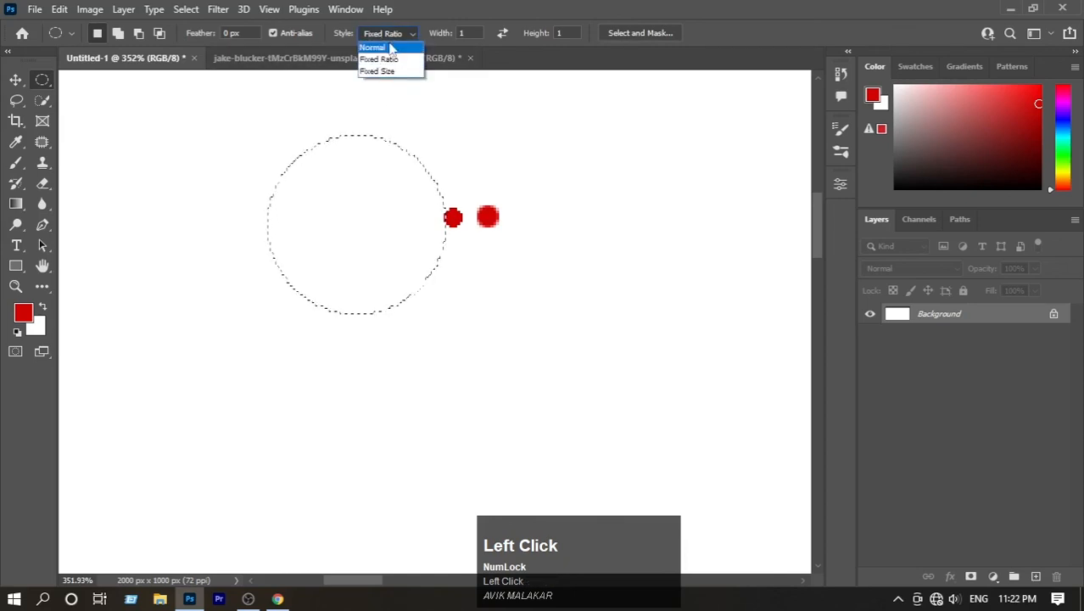
click(373, 46)
drag(554, 144, 366, 299)
click(389, 34)
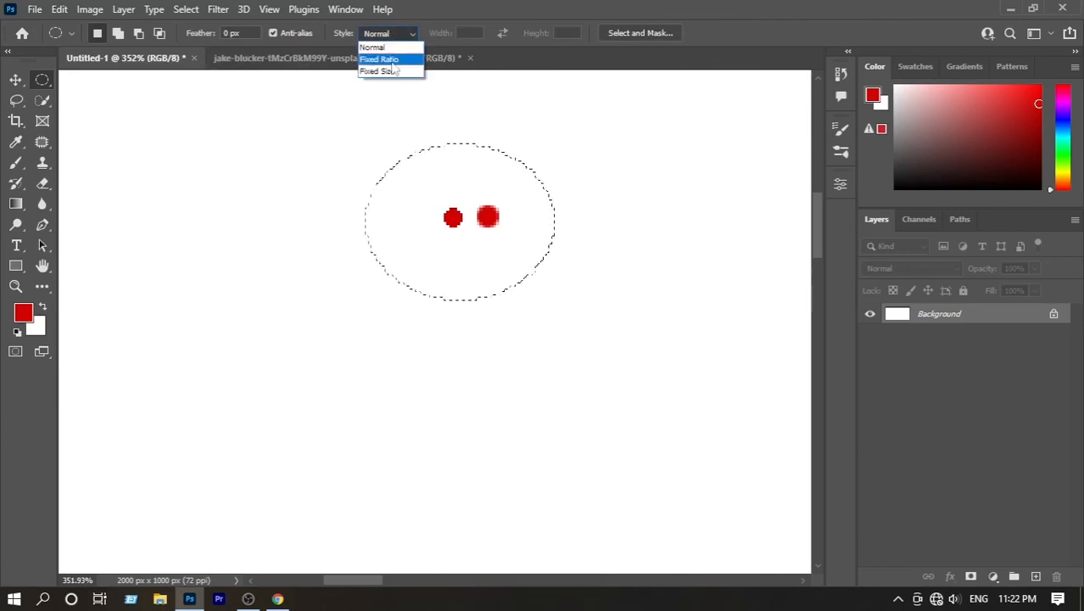
click(389, 59)
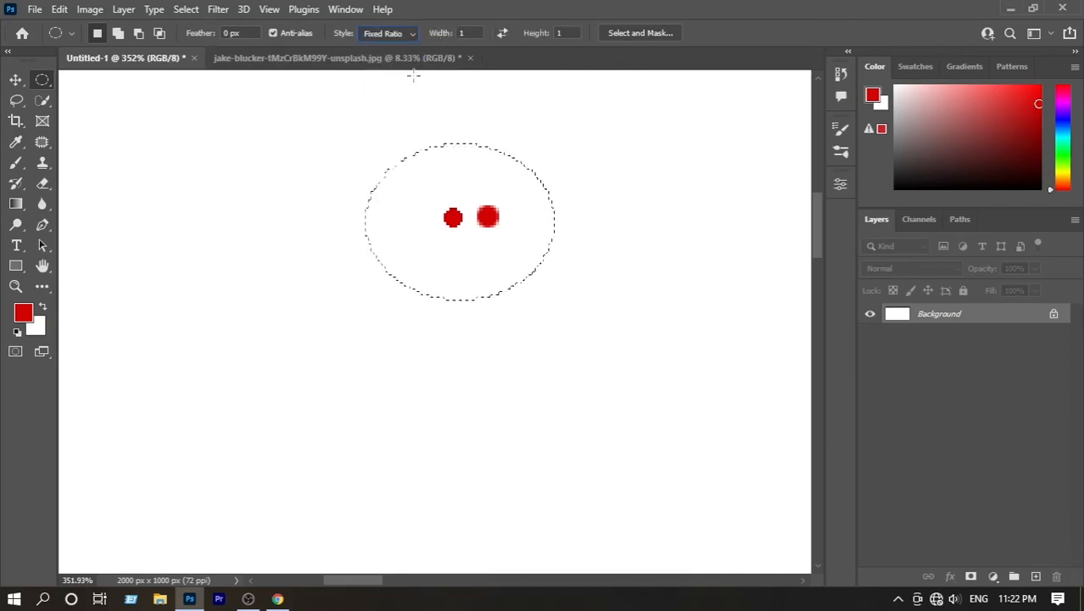
drag(542, 104, 290, 416)
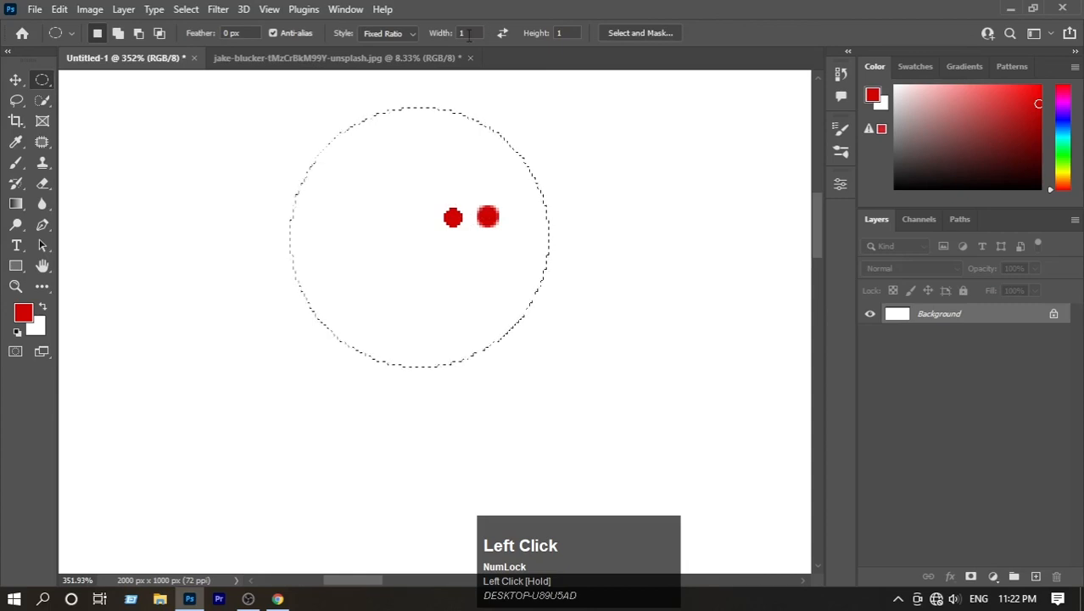
Step: Draw a wide oval selection at a 2:1 fixed ratio, and swap the width and height to draw a tall 1:2 oval
mouse_move(440, 38)
mouse_down()
mouse_move(505, 32)
mouse_move(449, 41)
mouse_up()
click(647, 126)
drag(647, 125, 453, 229)
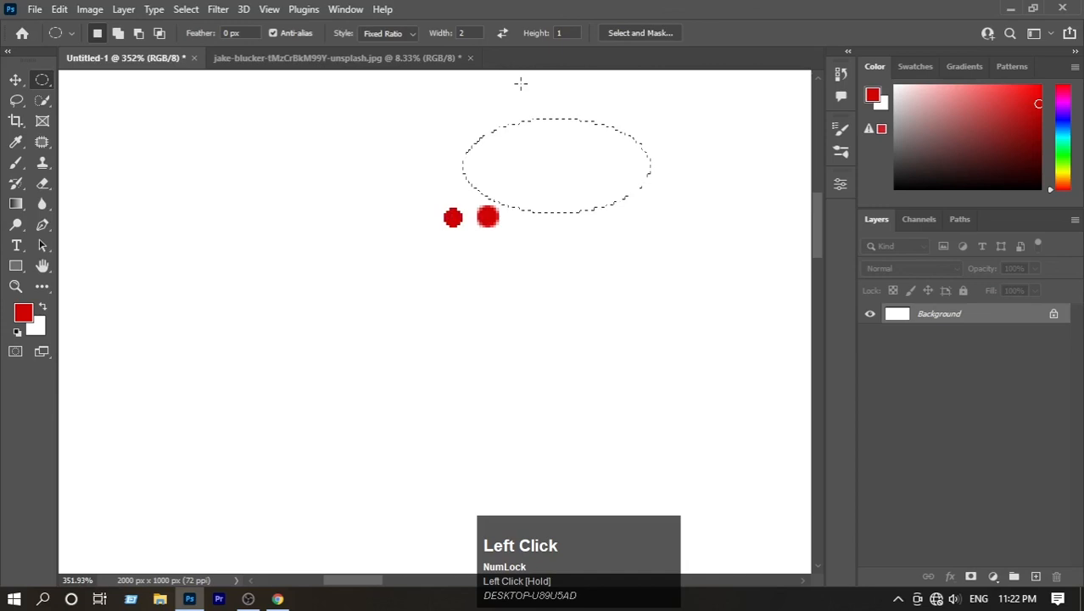
click(503, 32)
drag(318, 118, 419, 325)
Step: Undo the ratio selections and both red circle fills, fit the canvas to the view, and reset the marquee style to Normal
key(ctrl)
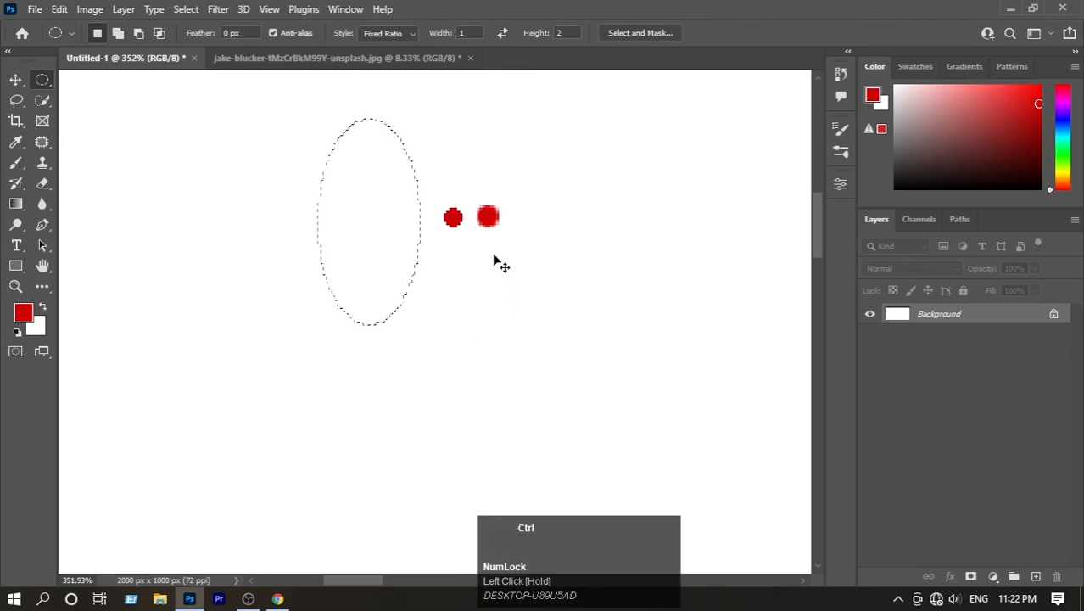
key(ctrl+z)
key(ctrl+z)
key(ctrl+z)
key(ctrl+z)
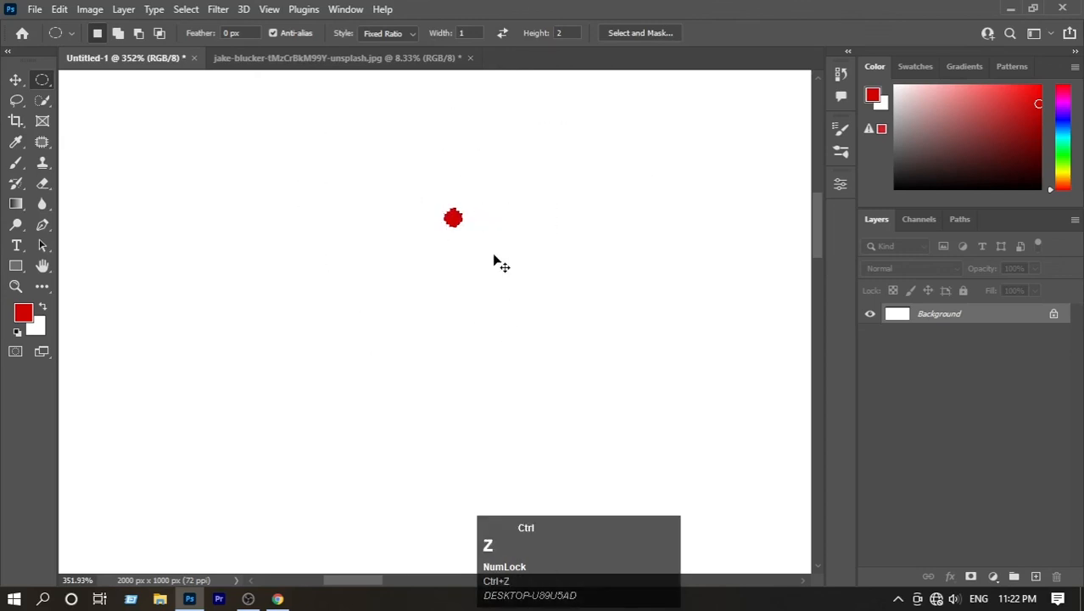
key(ctrl+0)
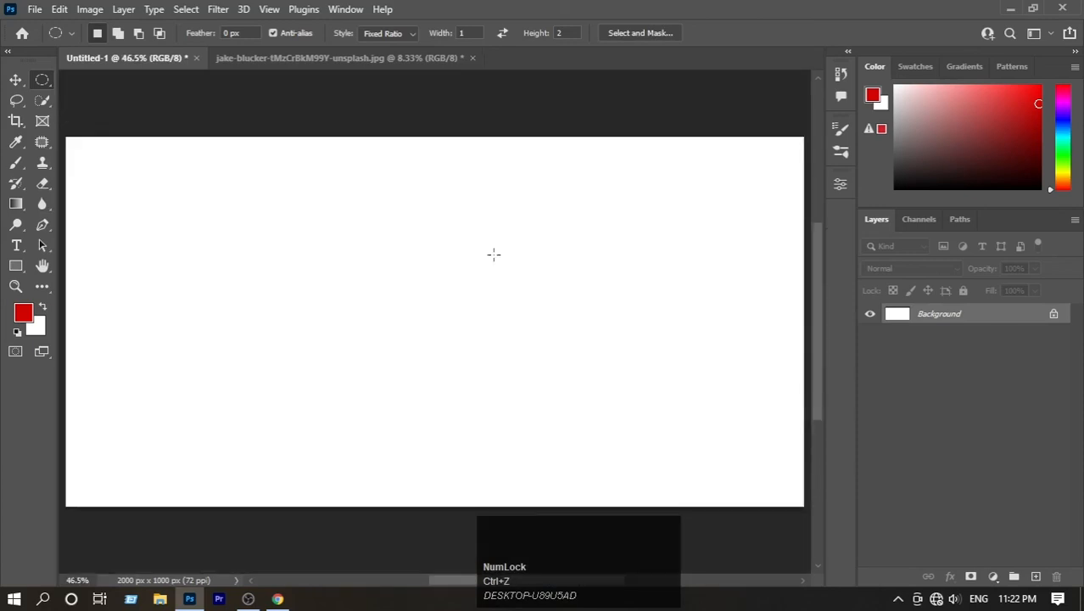
scroll(407, 34, up, 1)
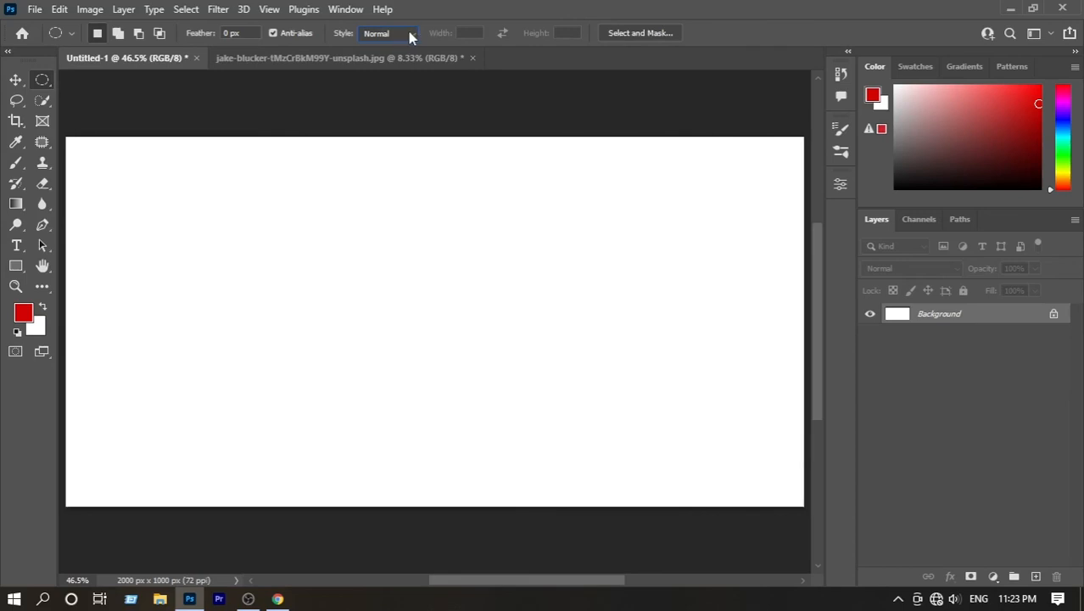
Step: Set the marquee style to Fixed Size and place a 64 px by 64 px circular selection on the canvas
click(409, 32)
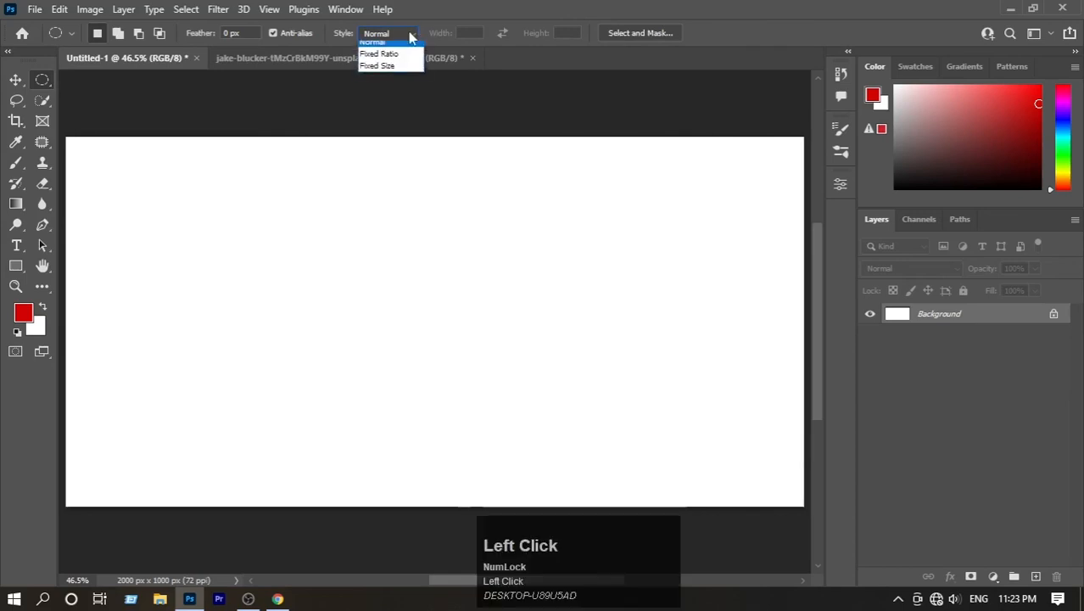
click(392, 73)
drag(361, 151, 429, 220)
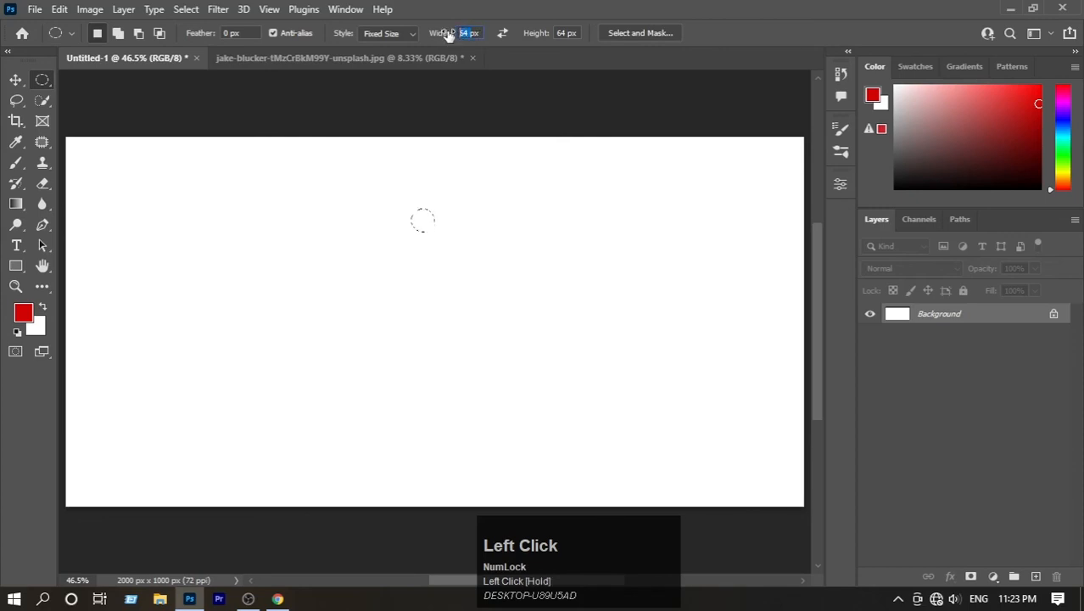
Step: Set the fixed width and height to 200 px, place a circular selection, and move it rightward on the canvas
click(573, 32)
text(200)
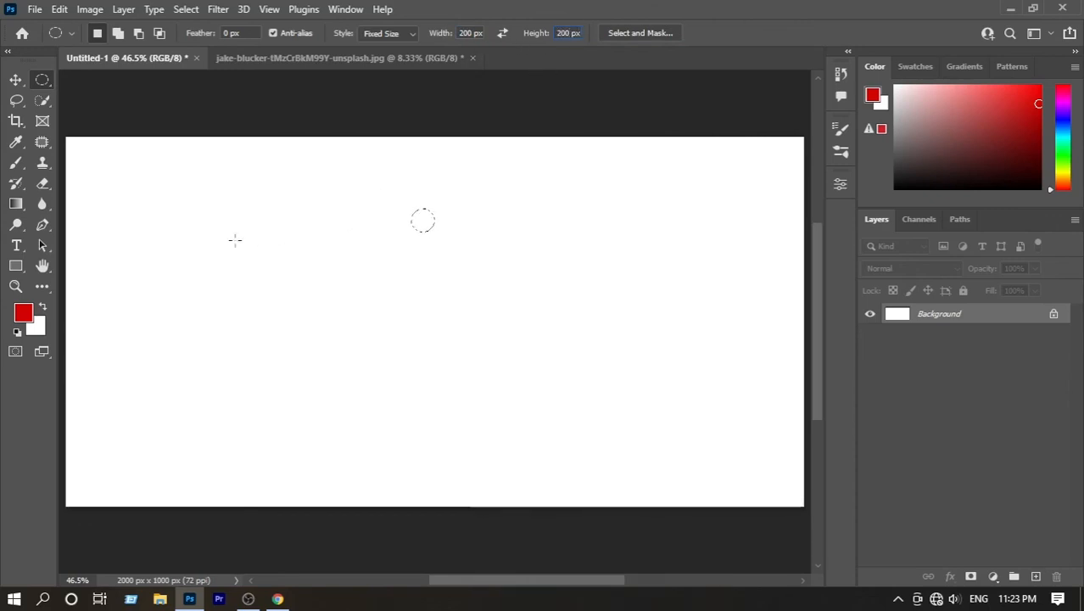
click(215, 264)
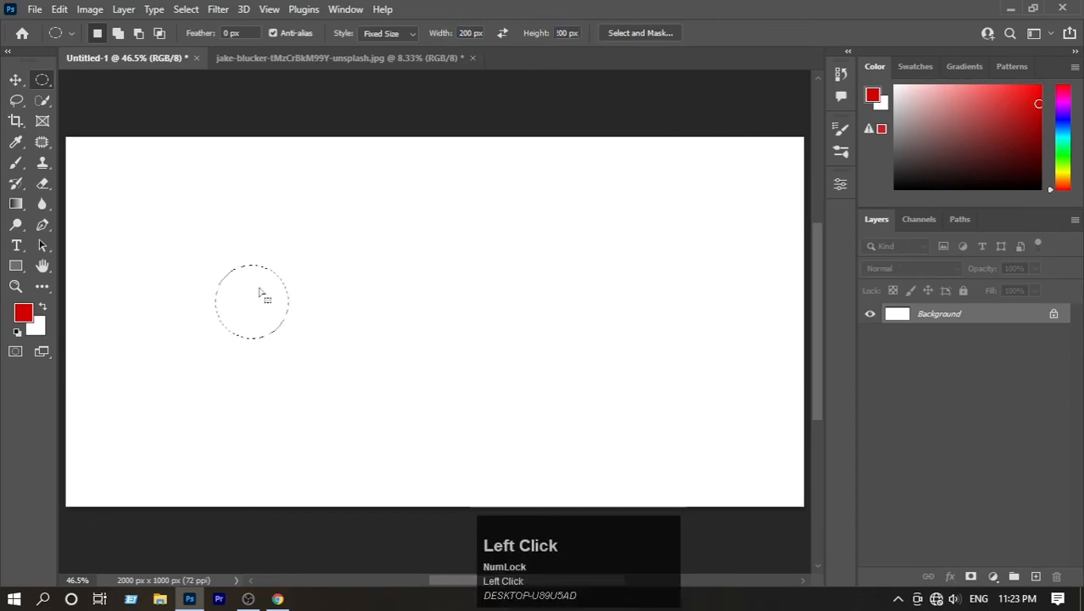
drag(261, 295, 342, 277)
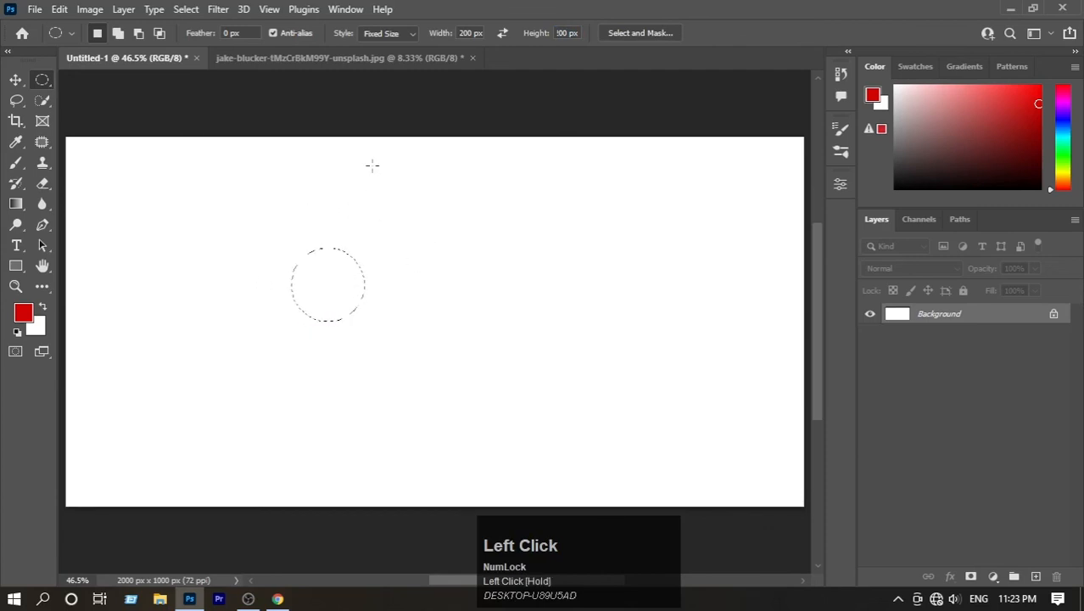